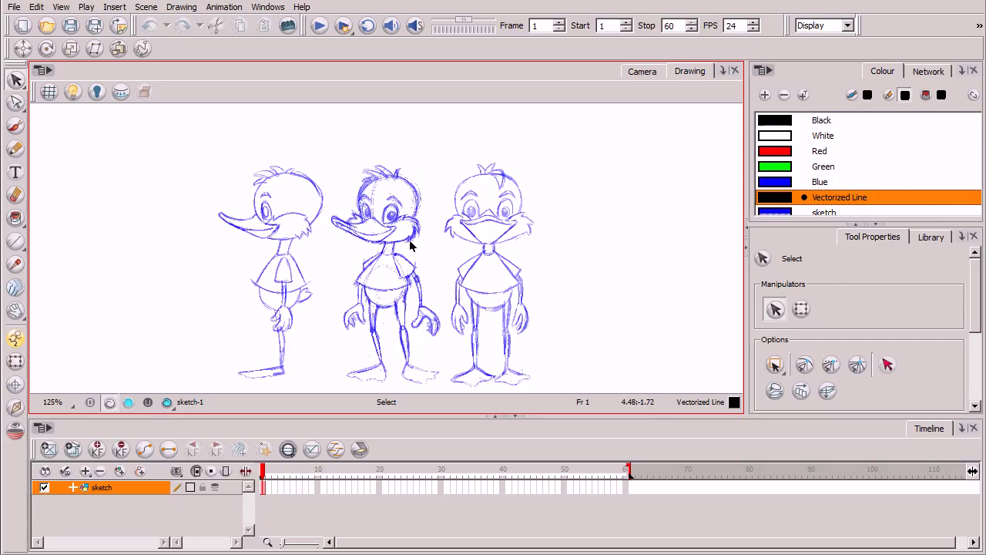
Add a new drawing layer named Head above the sketch layer.
left_click(49, 92)
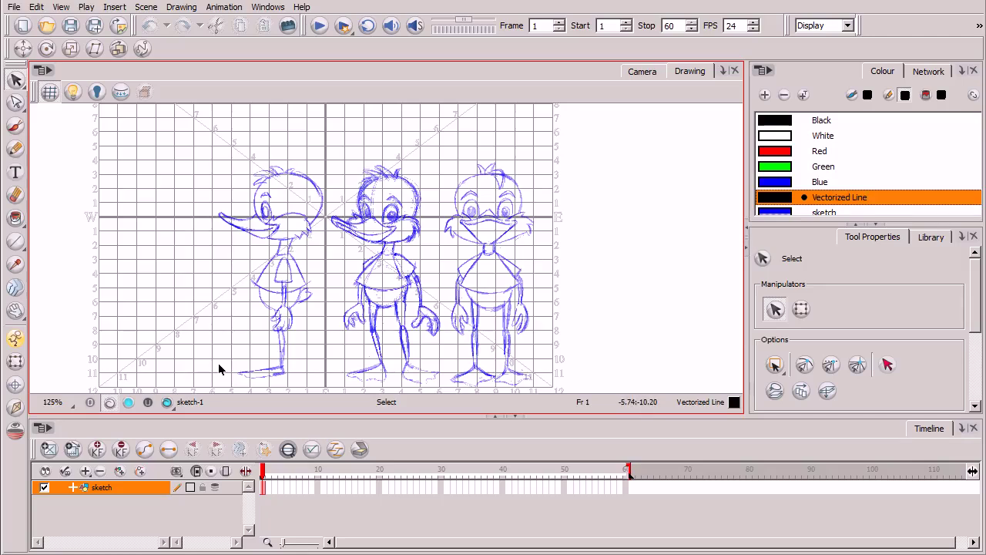
left_click(49, 91)
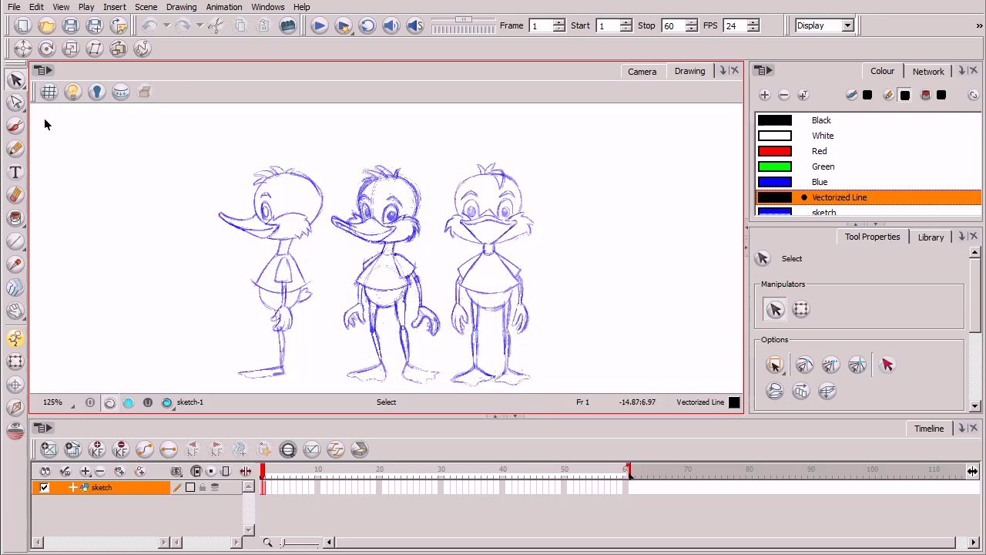
left_click(139, 481)
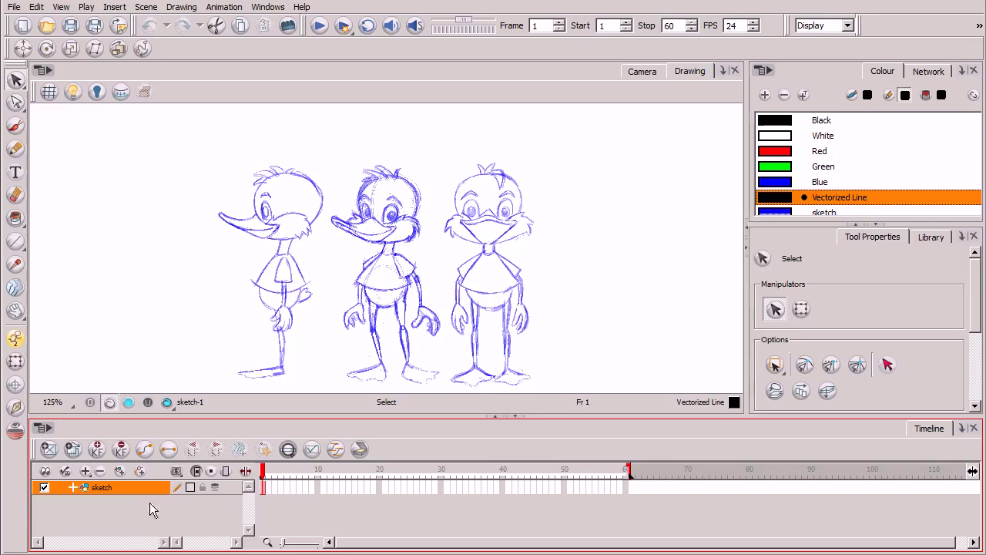
key("ctrl+r")
double_click(111, 487)
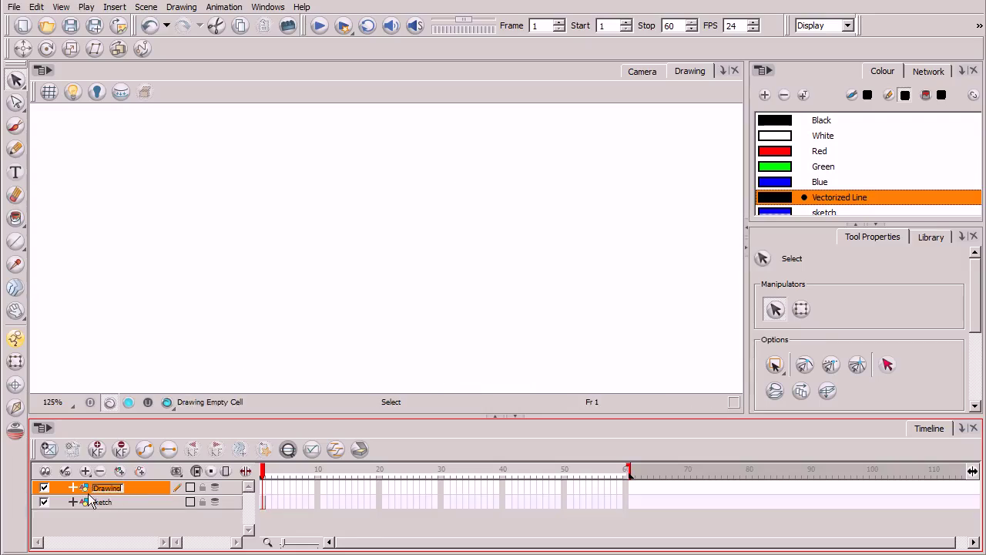
type("Head")
key("Return")
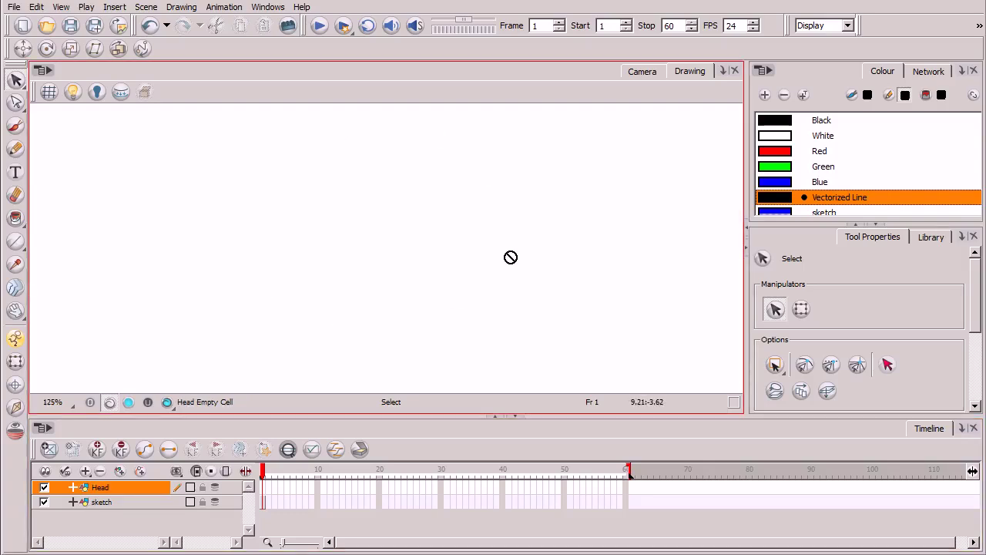
Turn on the Light Table so the sketch shows faintly under Head, and pick the Vectorized Line colour.
left_click(136, 501)
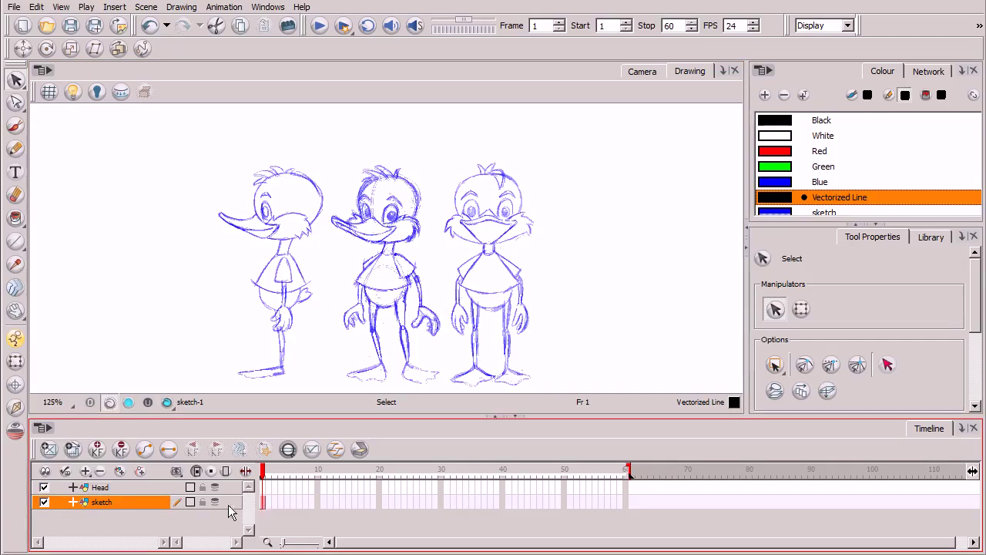
left_click(129, 486)
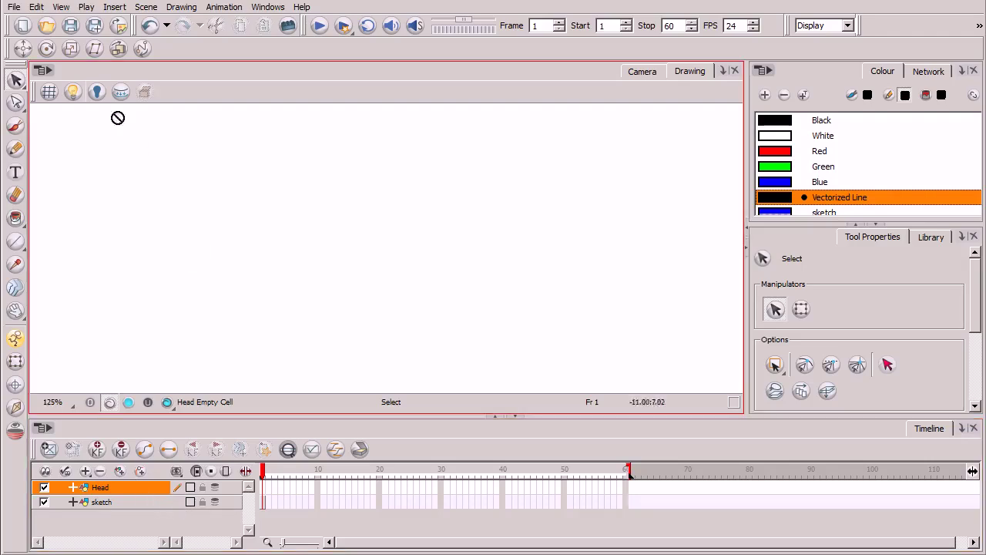
left_click(74, 92)
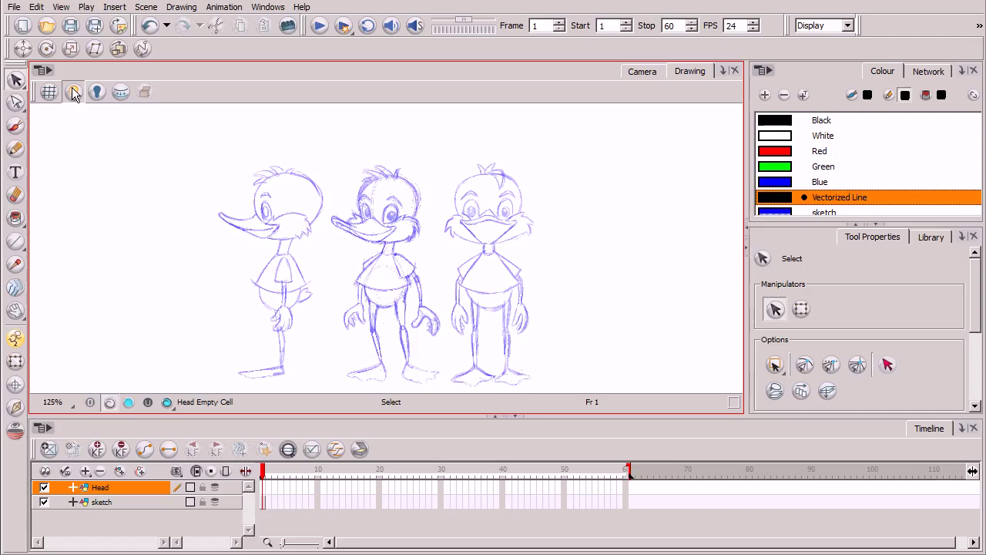
left_click(73, 92)
left_click(839, 203)
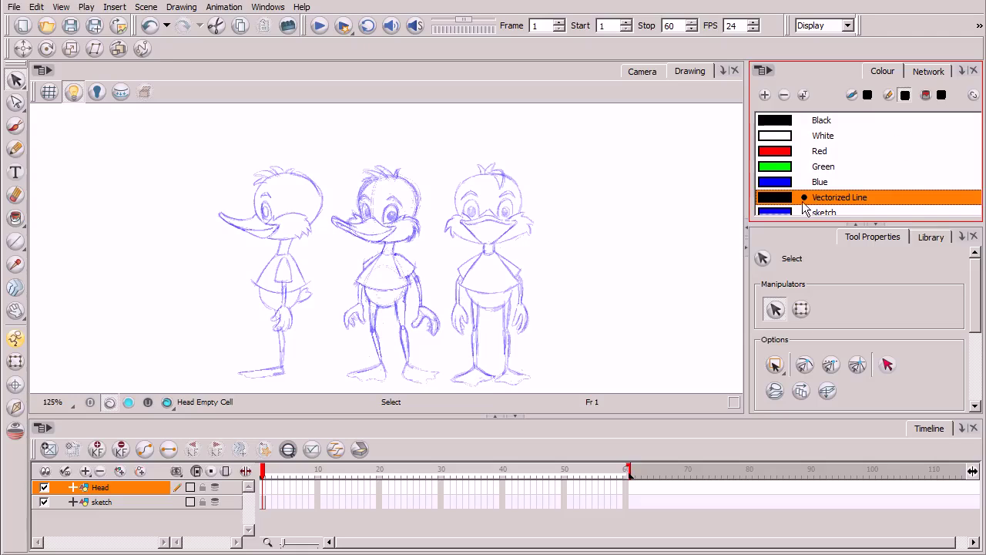
left_click(425, 365)
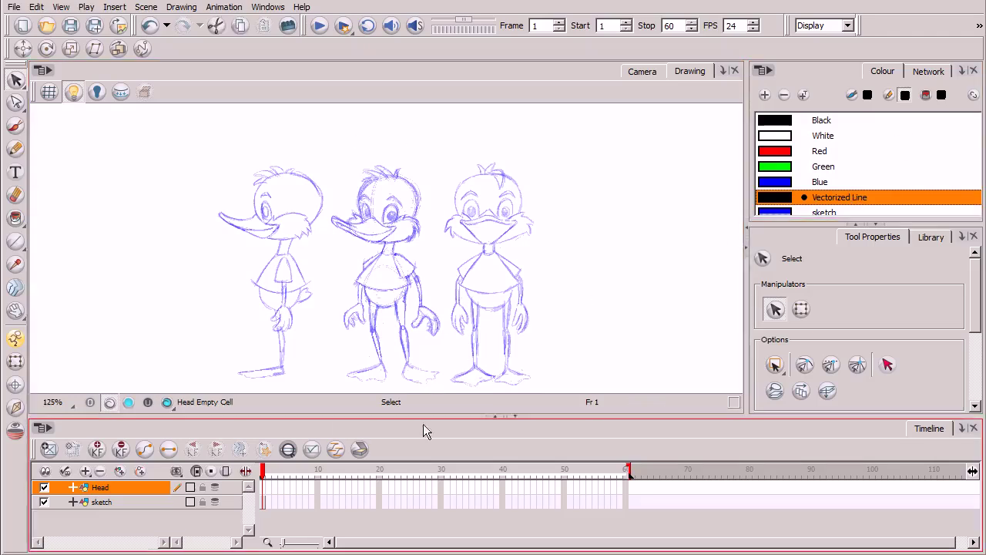
Toggle Line Art on and off, leaving drawing set to the Colour Art layer.
left_click(818, 202)
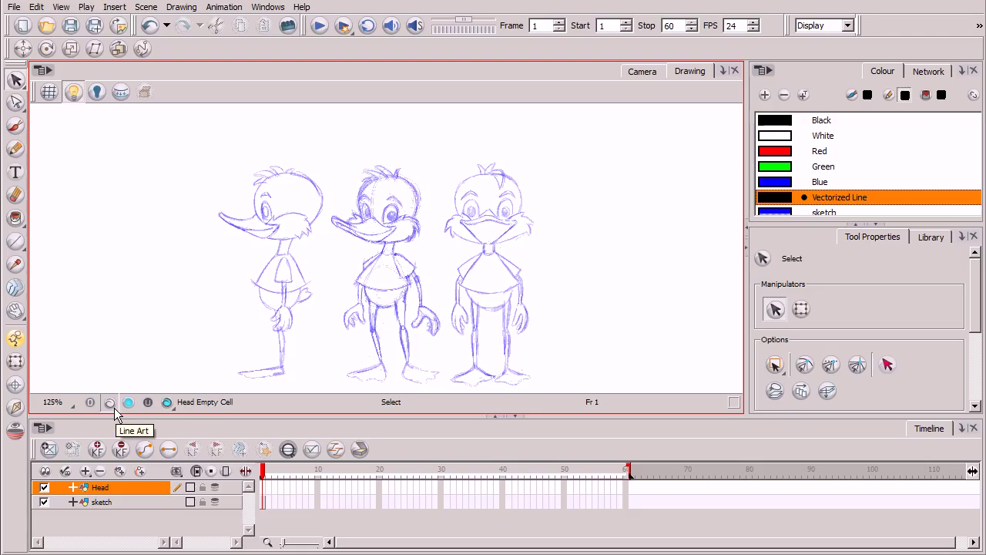
left_click(112, 407)
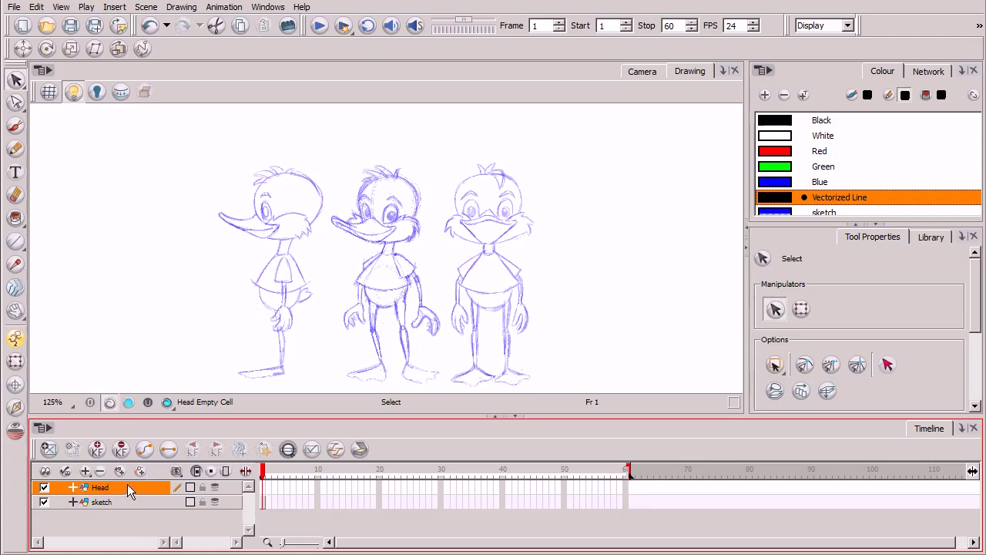
left_click(109, 402)
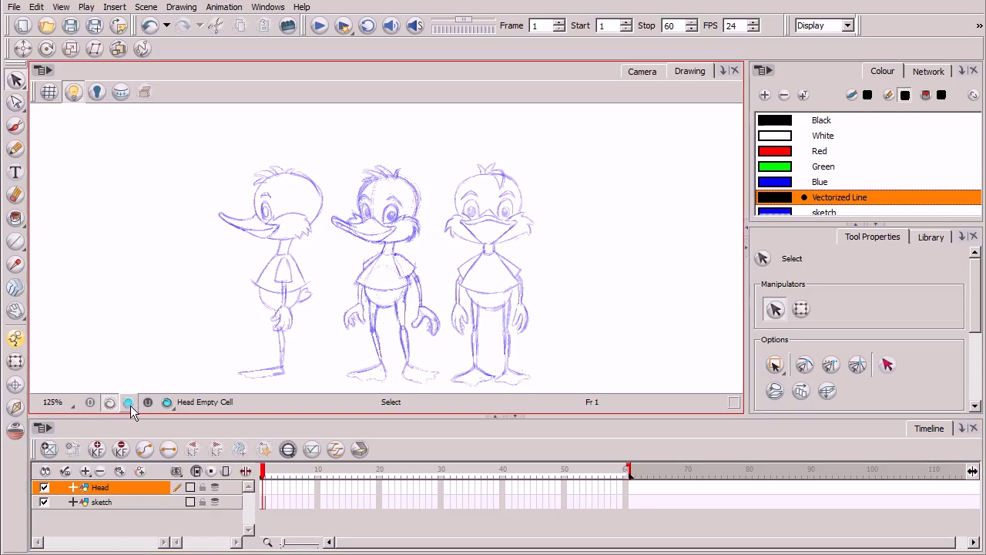
left_click(133, 404)
left_click(37, 6)
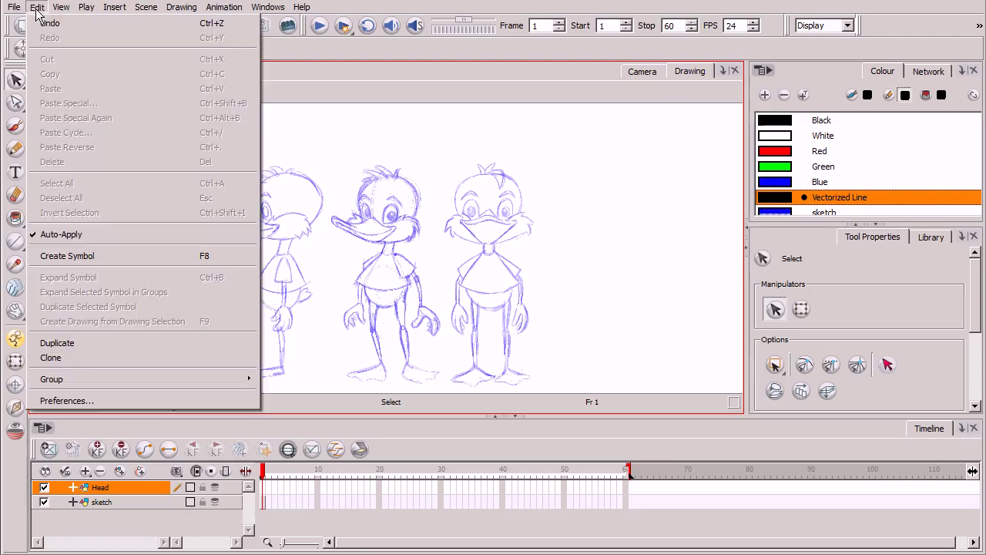
left_click(150, 399)
left_click_drag(555, 0, 529, 57)
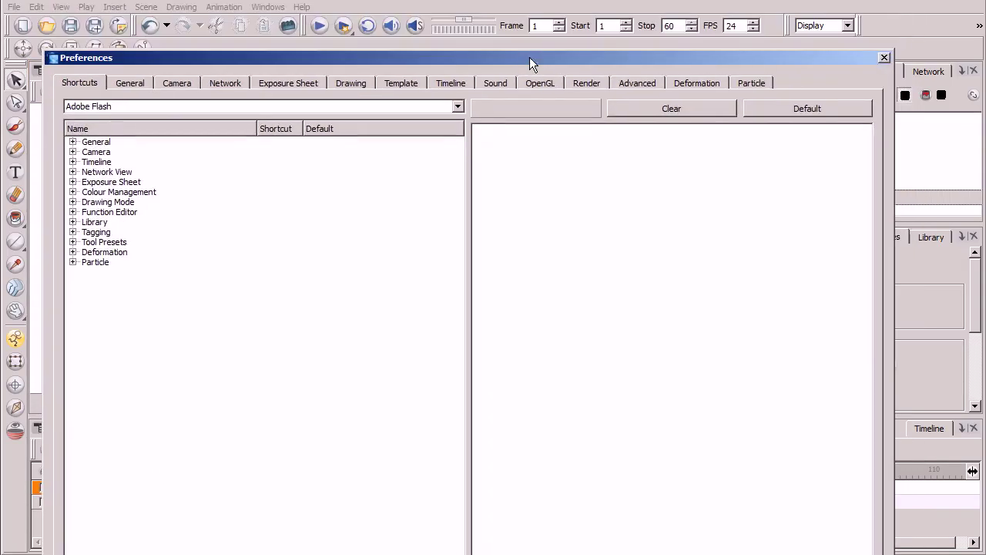
left_click(131, 86)
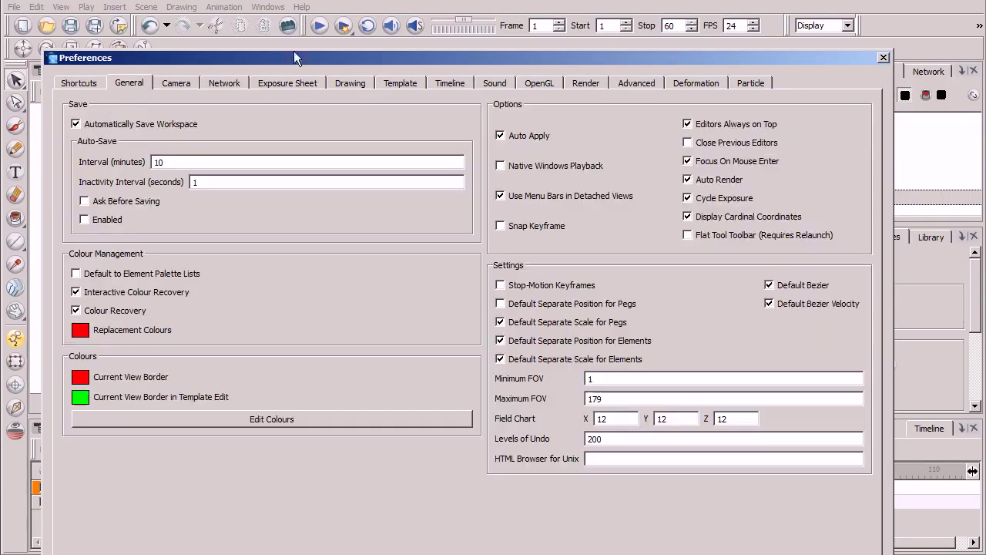
left_click_drag(292, 55, 264, 16)
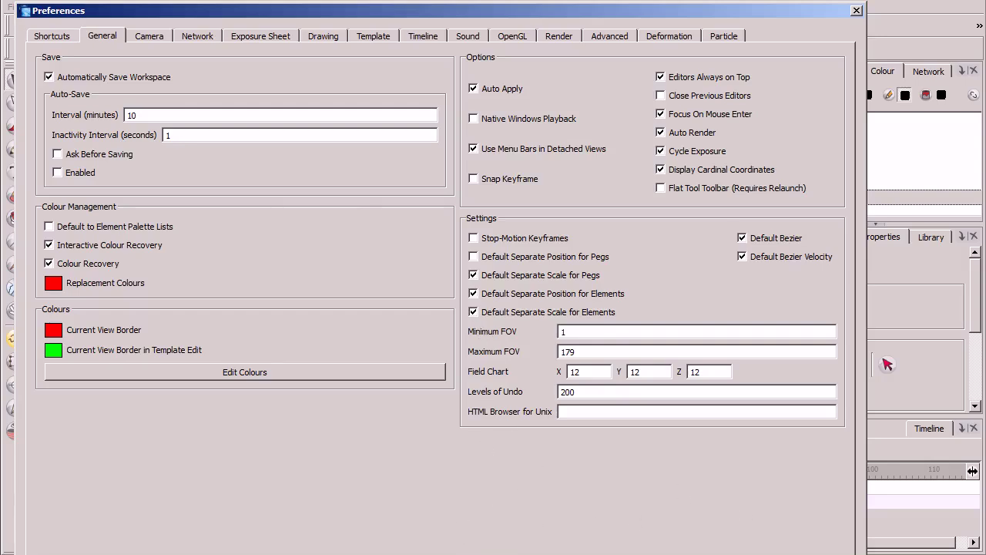
key("Return")
left_click(955, 549)
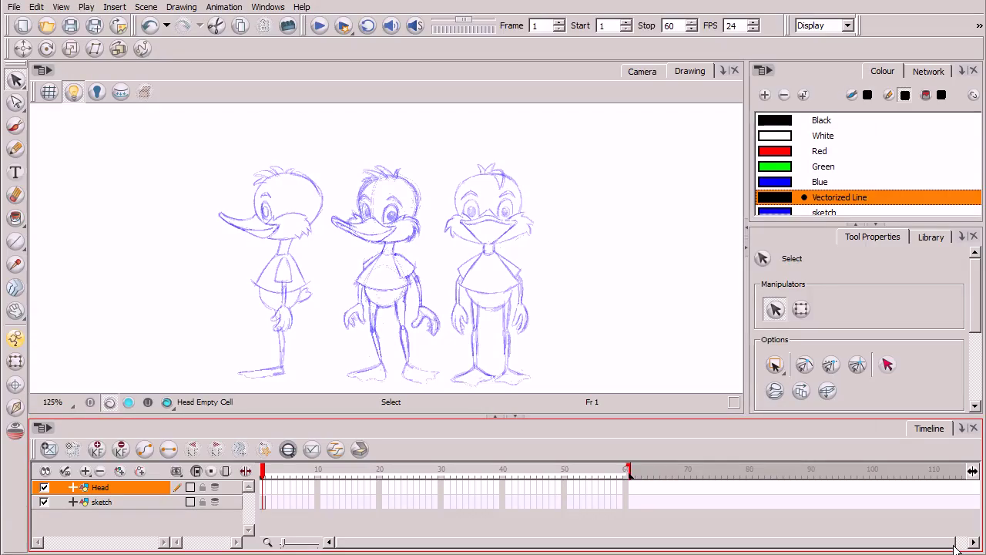
Draw a thick black diagonal pencil stroke across the middle duck's head, creating drawing Head-1.
left_click(16, 150)
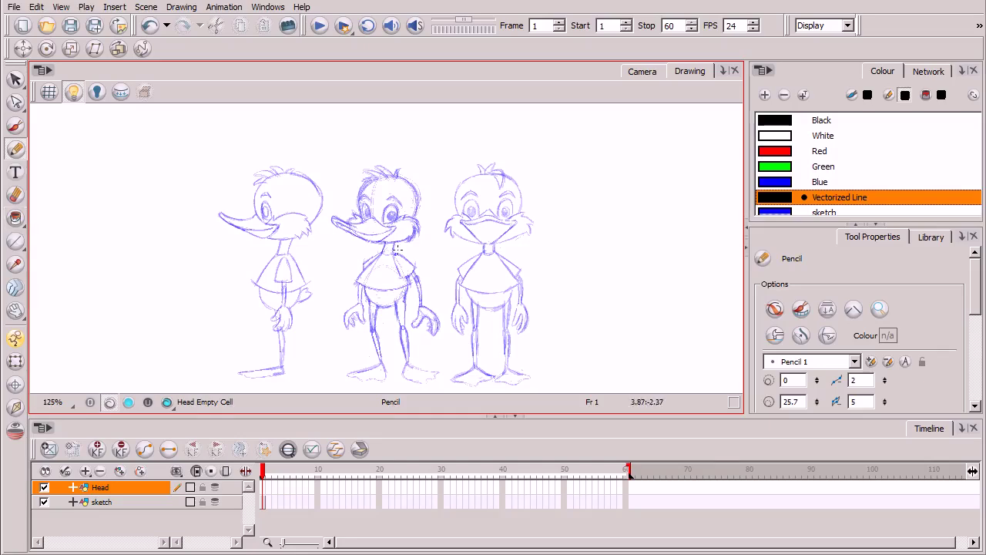
scroll(416, 224, "up", 4)
scroll(416, 223, "up", 2)
mouse_move(471, 195)
left_mouse_down()
mouse_move(479, 270)
mouse_move(497, 308)
left_mouse_up()
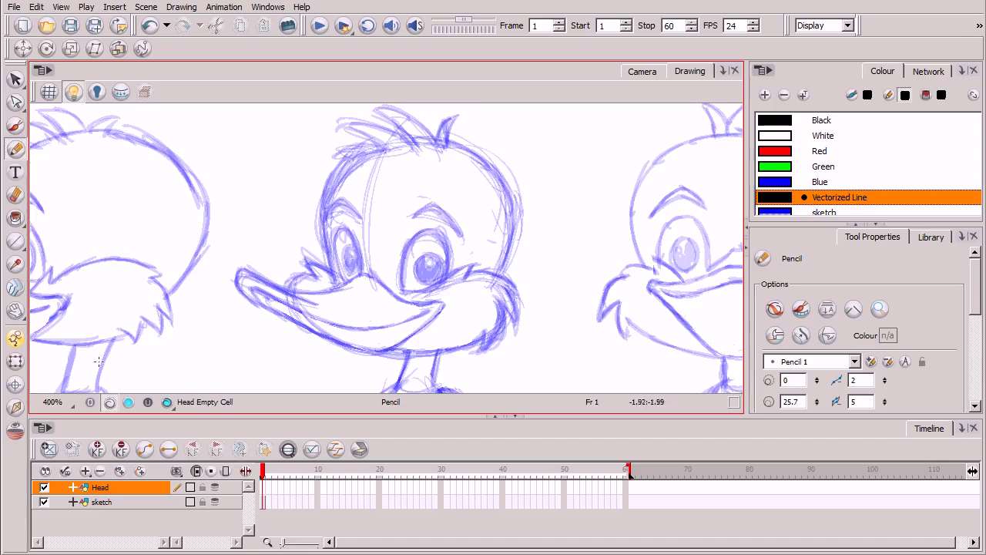
left_click_drag(88, 368, 455, 167)
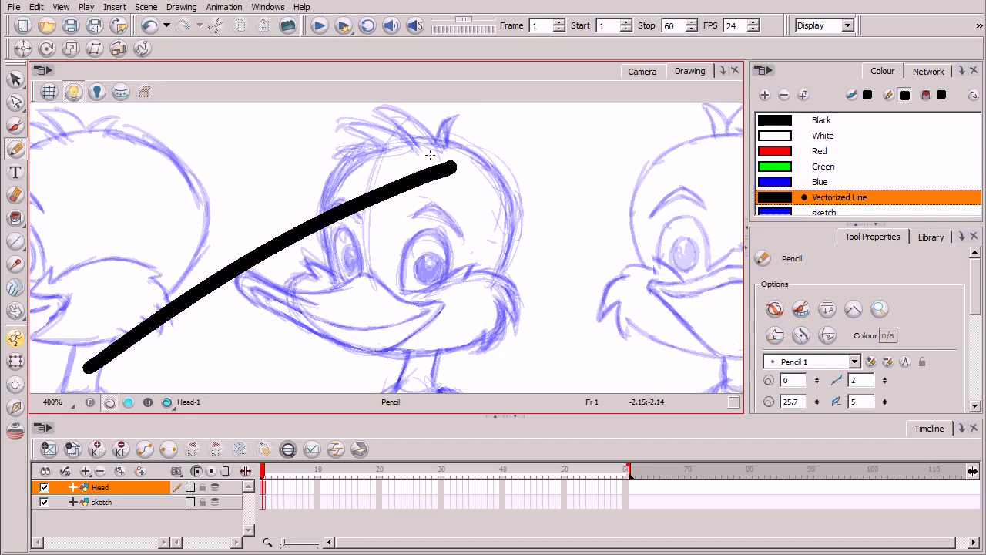
Select the black stroke on Line Art and scale it much larger toward the upper right.
left_click(16, 79)
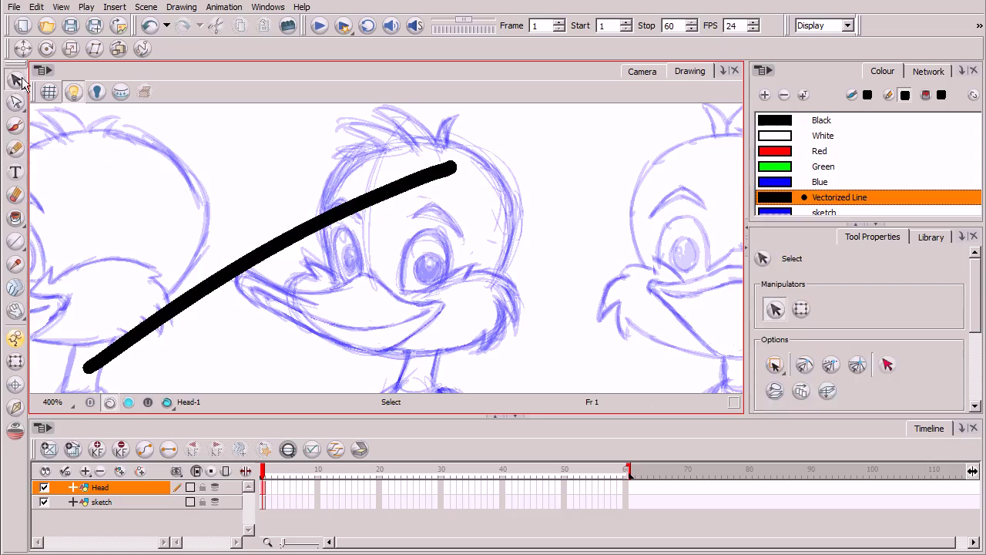
left_click_drag(529, 130, 185, 324)
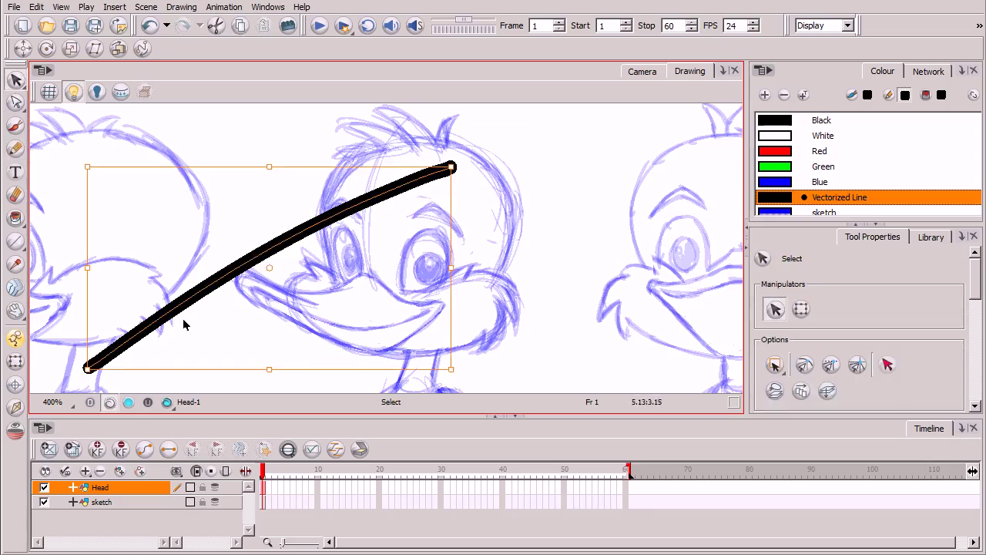
left_click(109, 401)
key("2")
key("2")
key("2")
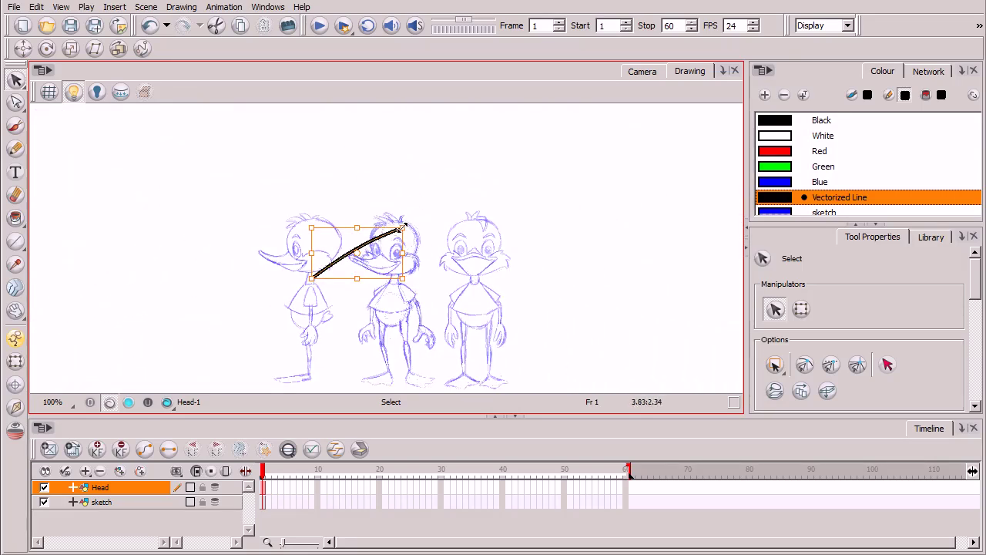
left_click_drag(401, 228, 639, 108)
key("1")
key("1")
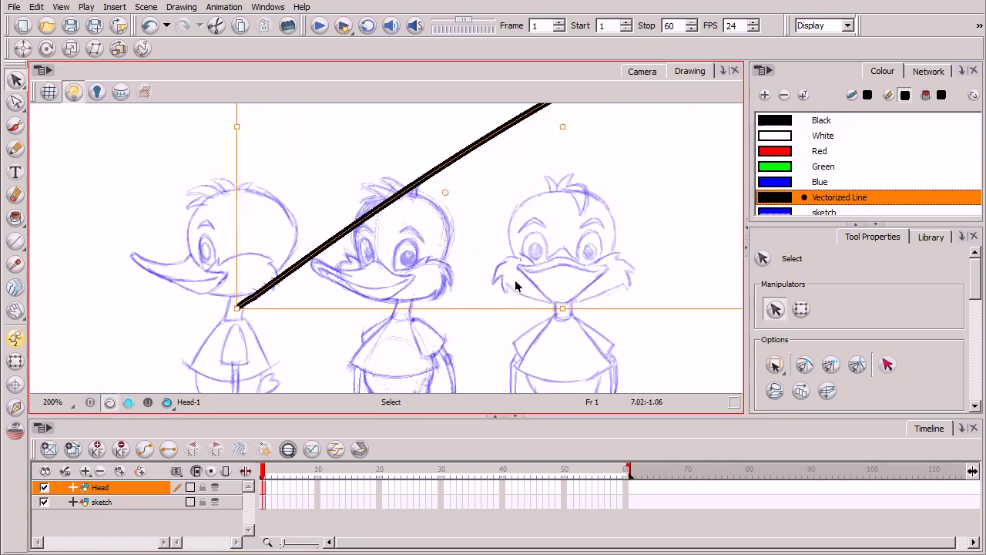
key("1")
left_click_drag(552, 237, 379, 359)
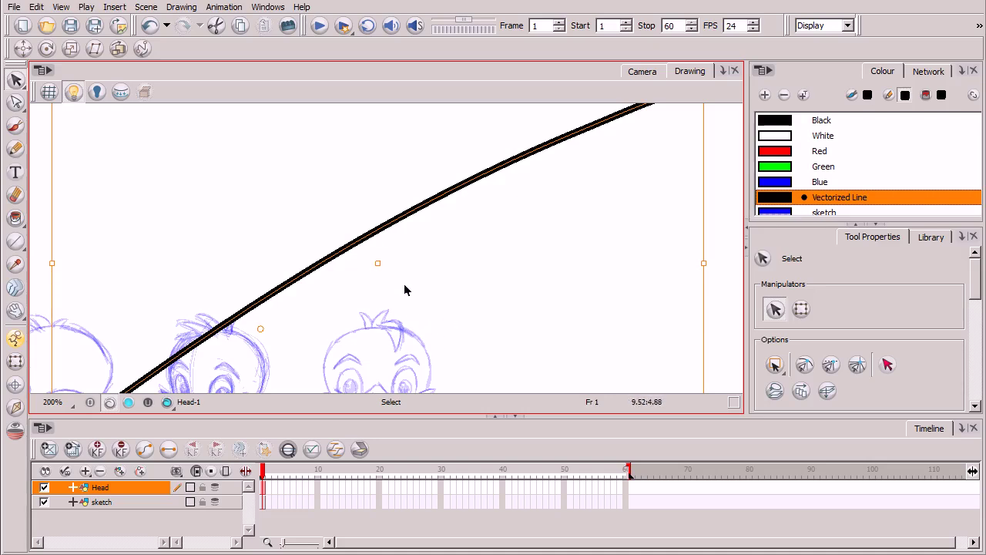
Drag a curve point's Bezier handles to turn the stroke into a deeper, wavy S-curve.
left_click(17, 103)
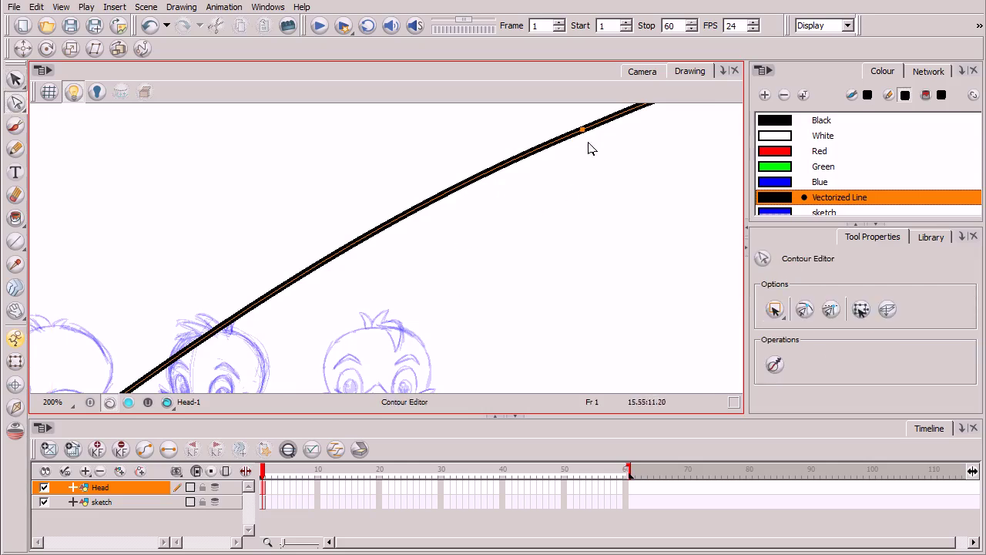
key("1")
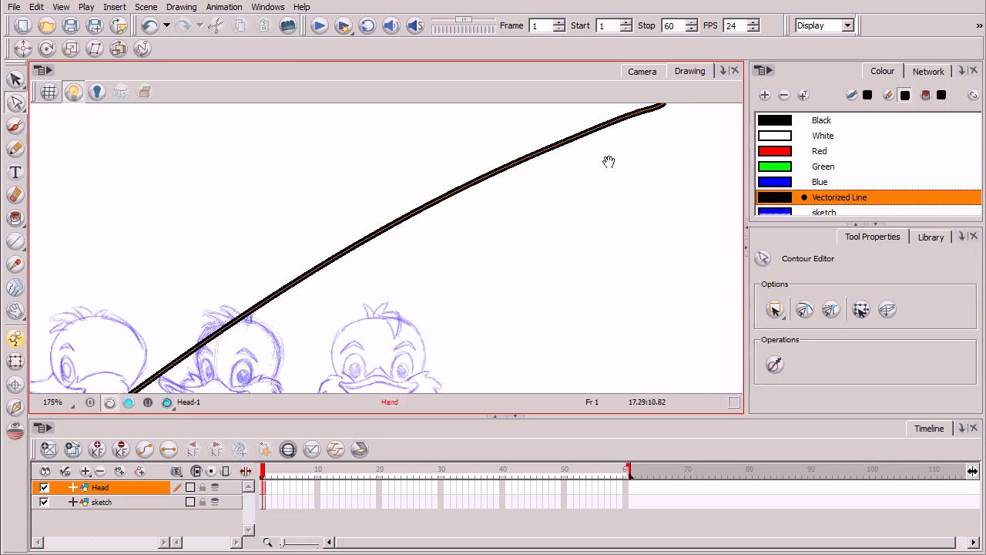
left_click_drag(608, 161, 465, 221)
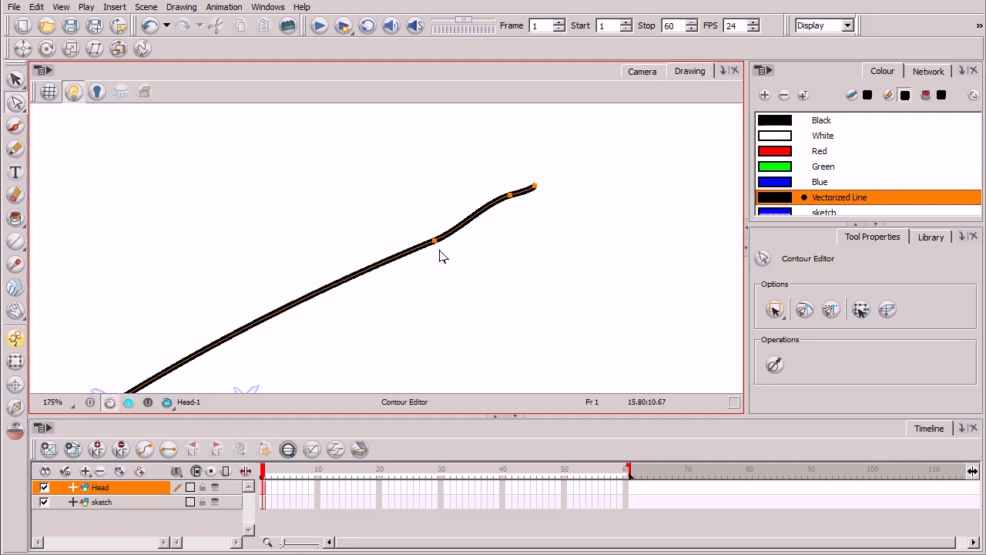
mouse_move(297, 306)
left_mouse_down()
mouse_move(306, 325)
mouse_move(285, 295)
left_mouse_up()
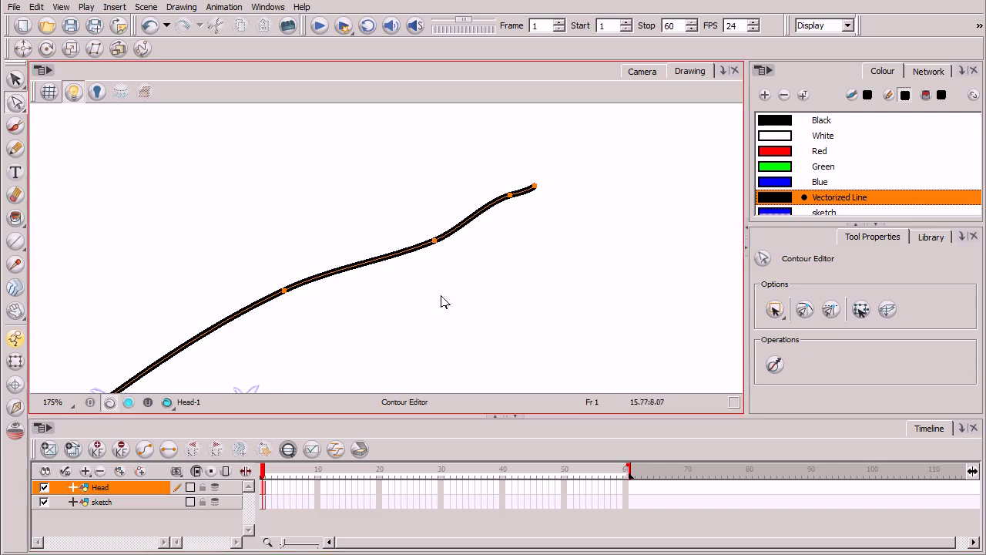
left_click(436, 243)
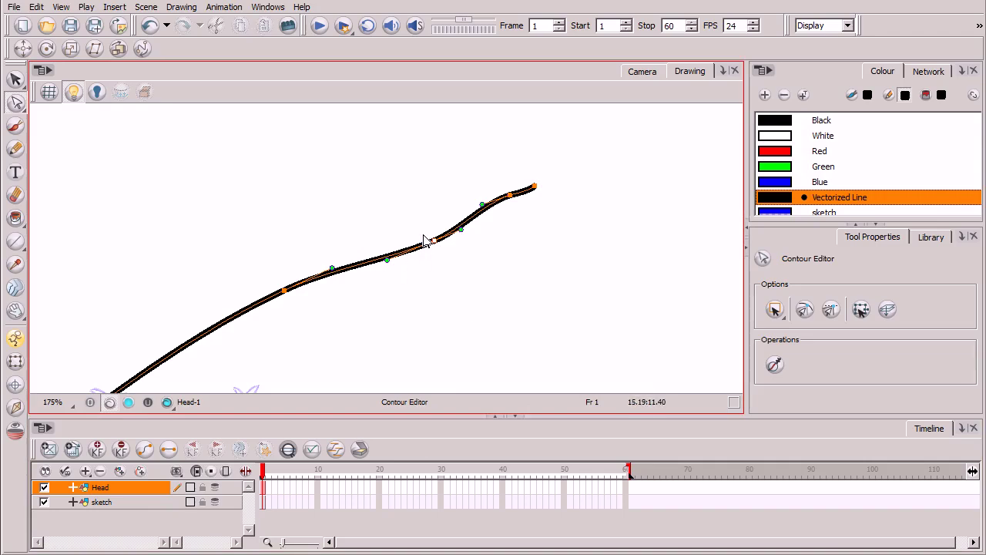
left_click_drag(387, 260, 401, 284)
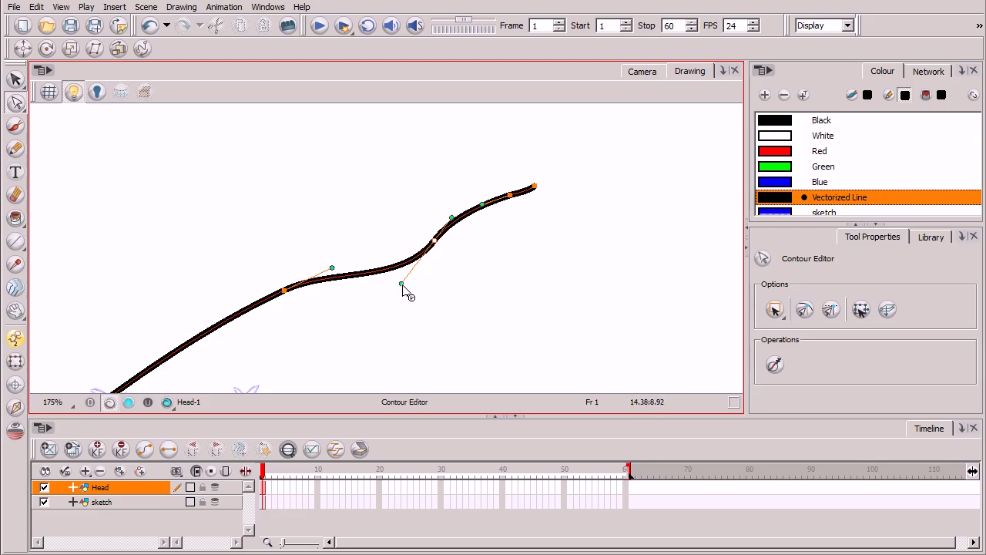
mouse_move(403, 289)
left_mouse_down()
mouse_move(374, 242)
mouse_move(409, 300)
mouse_move(392, 273)
mouse_move(411, 285)
left_mouse_up()
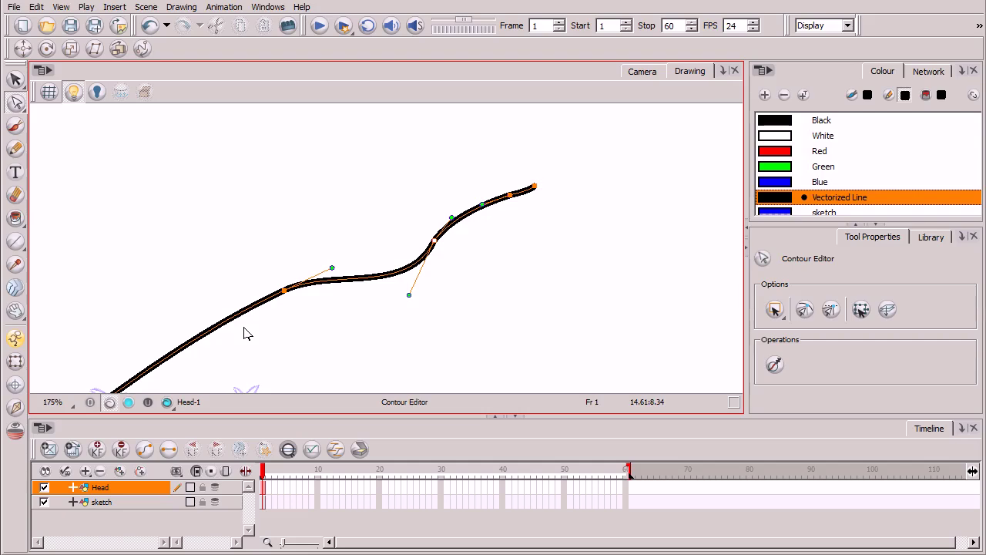
left_click(15, 79)
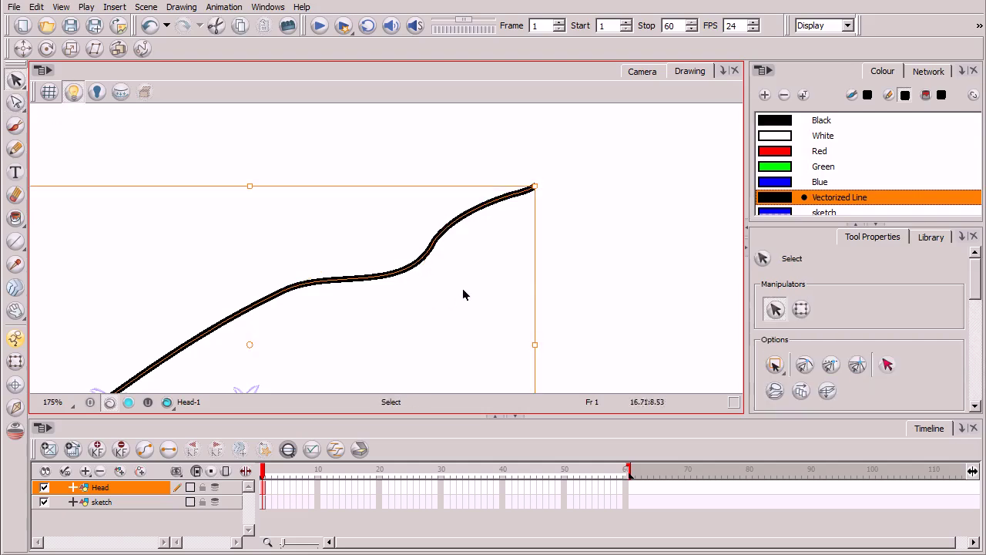
Delete the practice S-curve and frame the three duck sketches at 300% zoom.
key("Delete")
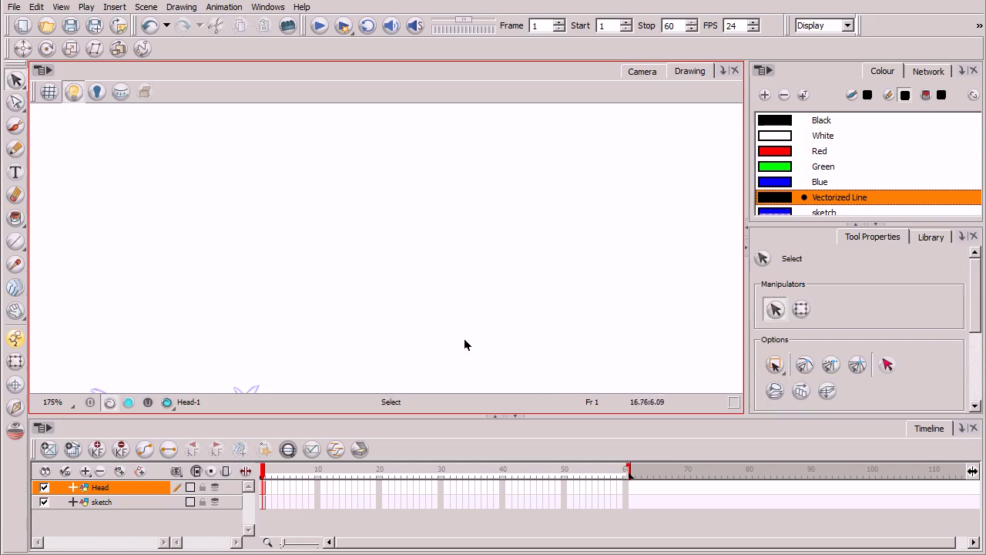
scroll(463, 345, "down", 1)
mouse_move(424, 341)
left_mouse_down()
mouse_move(467, 221)
mouse_move(462, 189)
left_mouse_up()
left_click_drag(407, 327, 447, 277)
scroll(482, 308, "up", 1)
scroll(362, 323, "up", 1)
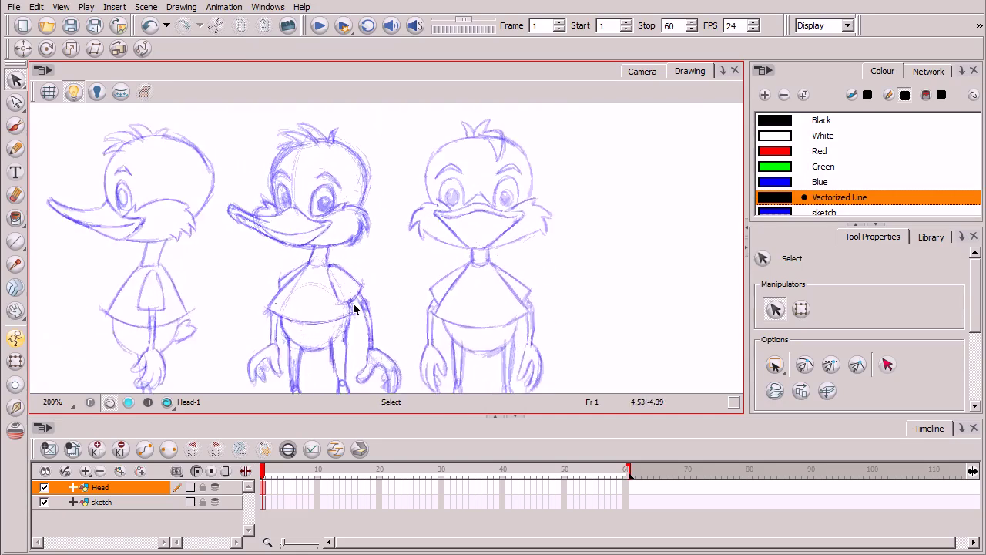
scroll(352, 301, "up", 2)
scroll(380, 304, "up", 1)
left_click_drag(331, 256, 421, 324)
scroll(473, 353, "up", 1)
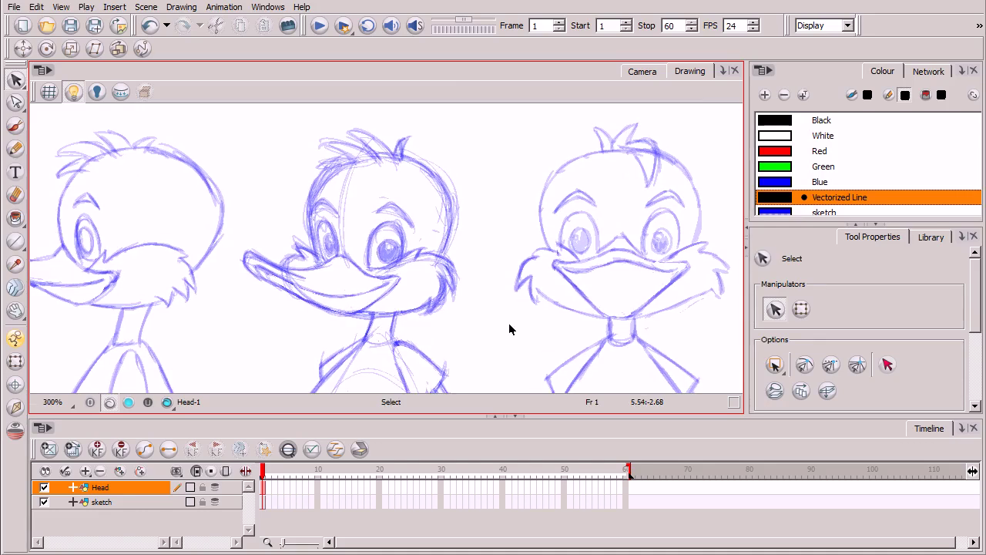
left_click(15, 149)
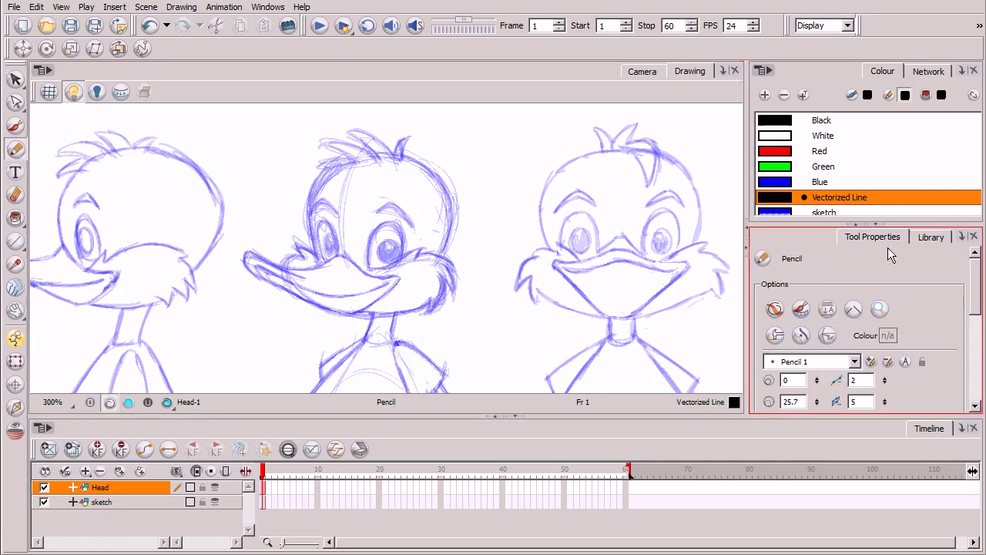
left_click_drag(978, 306, 977, 321)
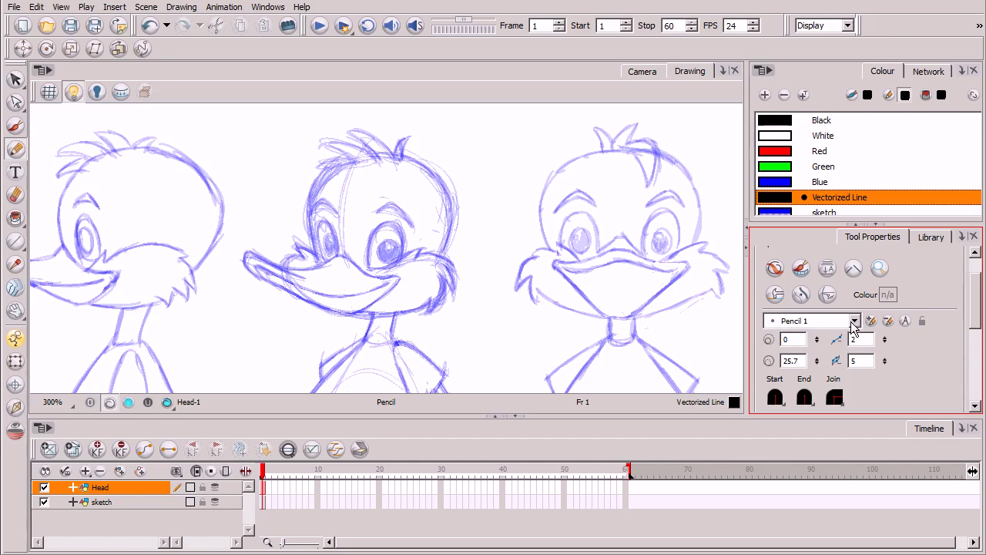
Try the Curved Above pencil style with a test stroke, then undo it.
left_click(854, 322)
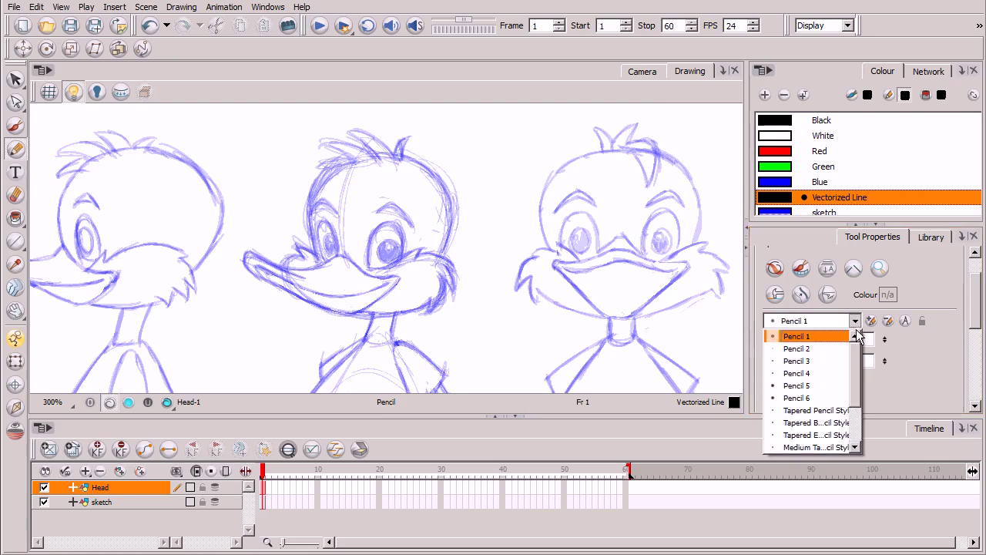
scroll(861, 377, "down", 3)
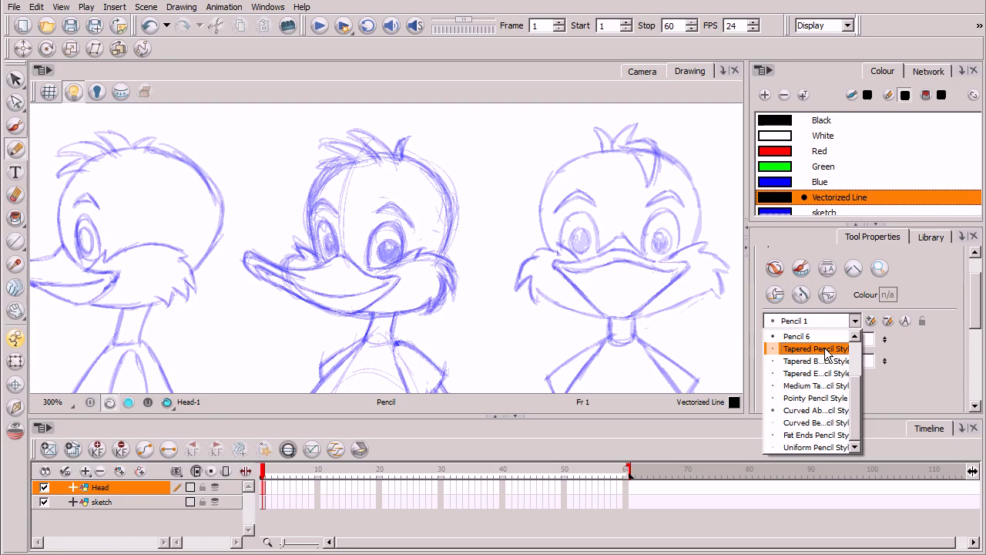
scroll(857, 385, "up", 2)
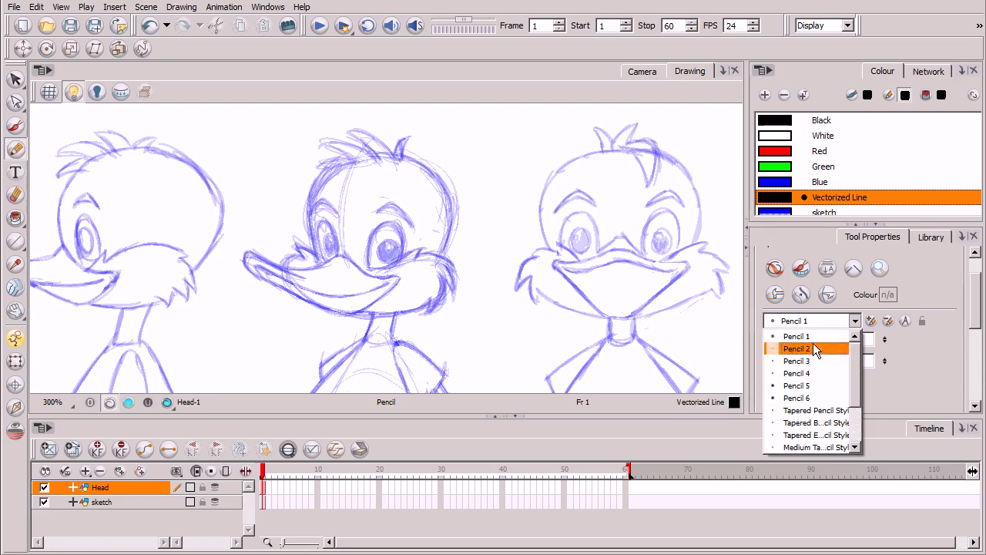
scroll(857, 400, "down", 2)
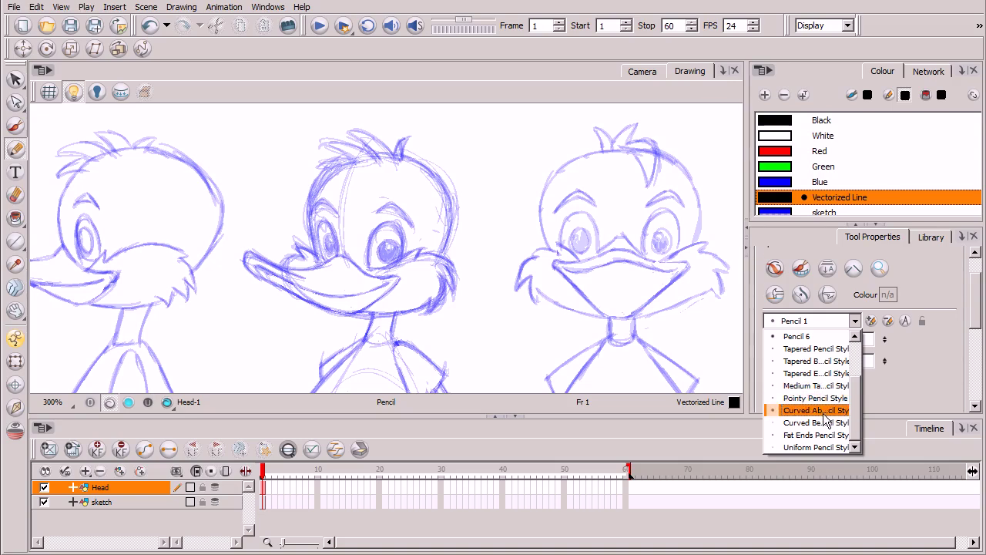
left_click(822, 411)
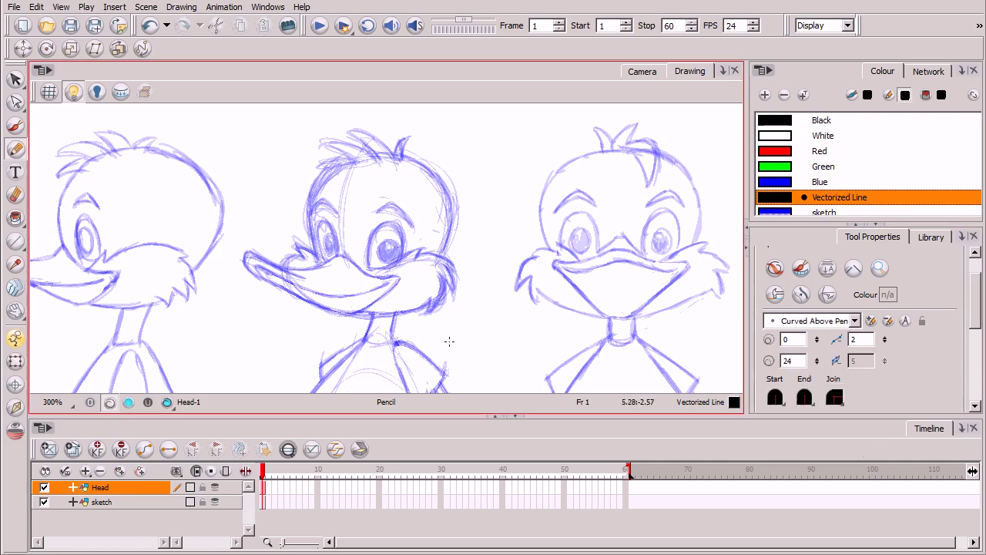
left_click_drag(360, 339, 614, 221)
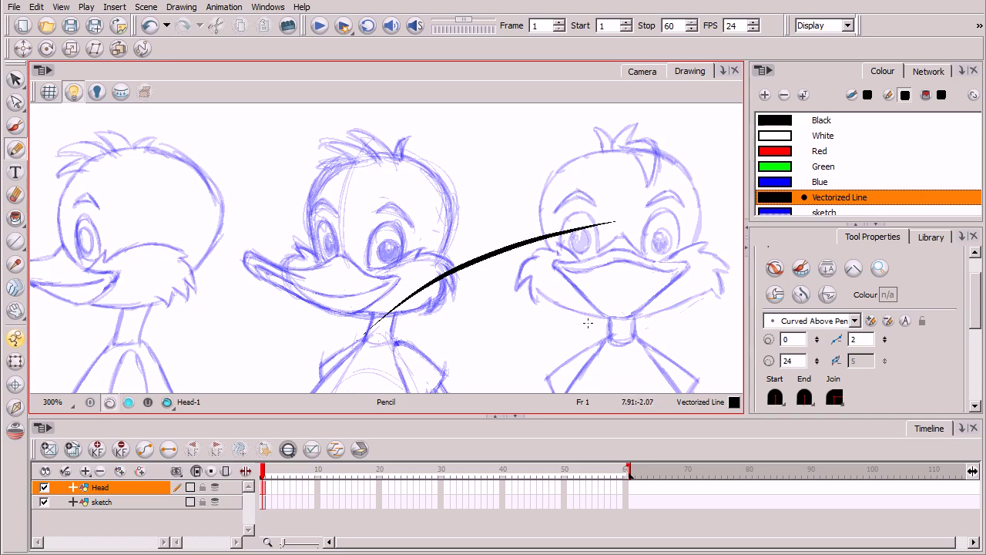
key("ctrl+z")
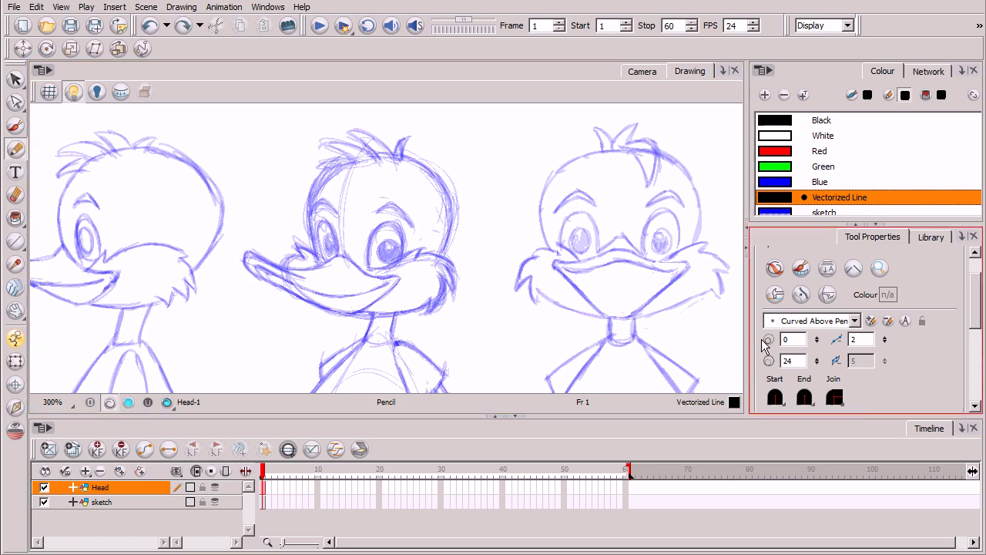
Choose the Uniform Pencil Style and reduce the maximum size slider to a thin line width.
left_click(854, 320)
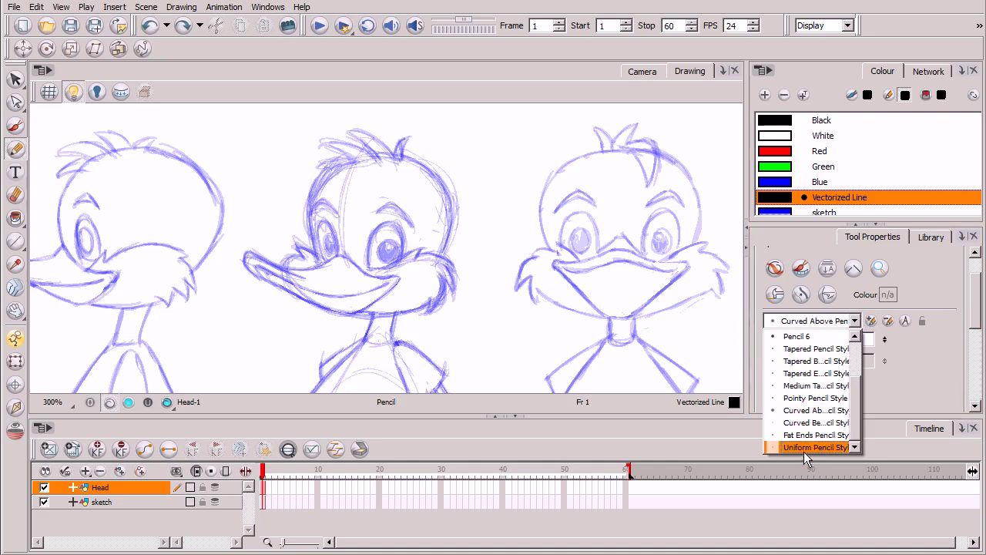
left_click(828, 446)
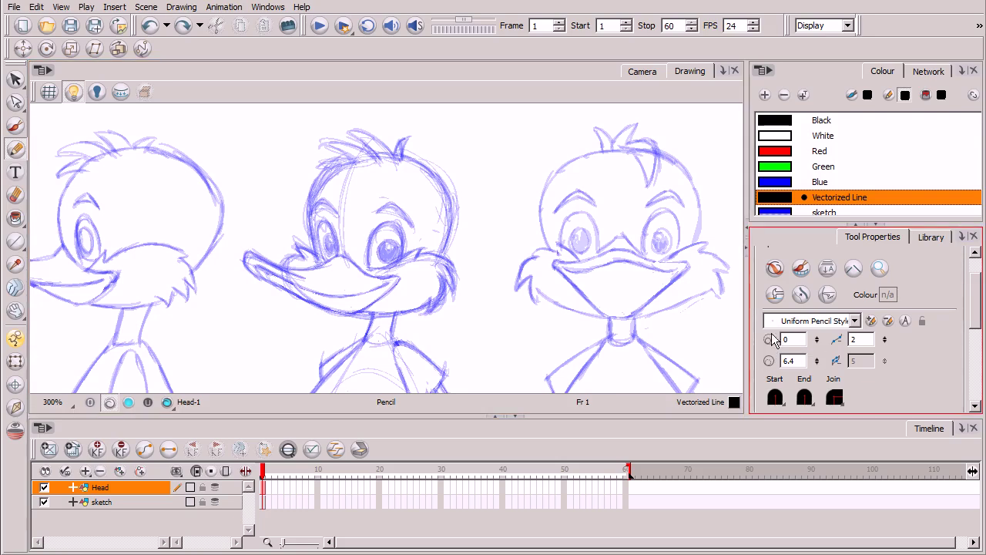
left_click(817, 361)
left_click_drag(817, 360, 818, 324)
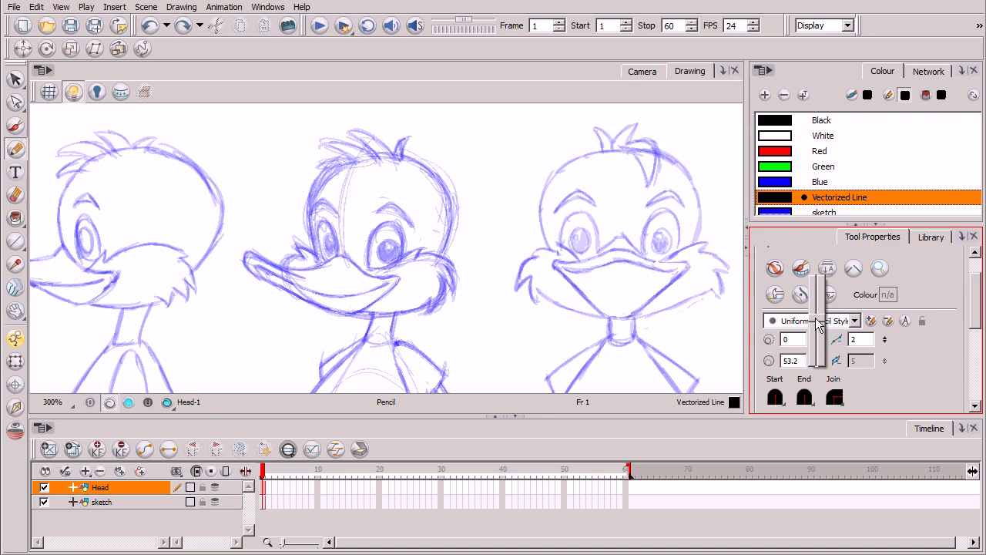
left_click_drag(818, 323, 818, 378)
Trace a closed pencil outline around the middle duck's head, replacing the earlier test line.
left_click_drag(440, 255, 455, 189)
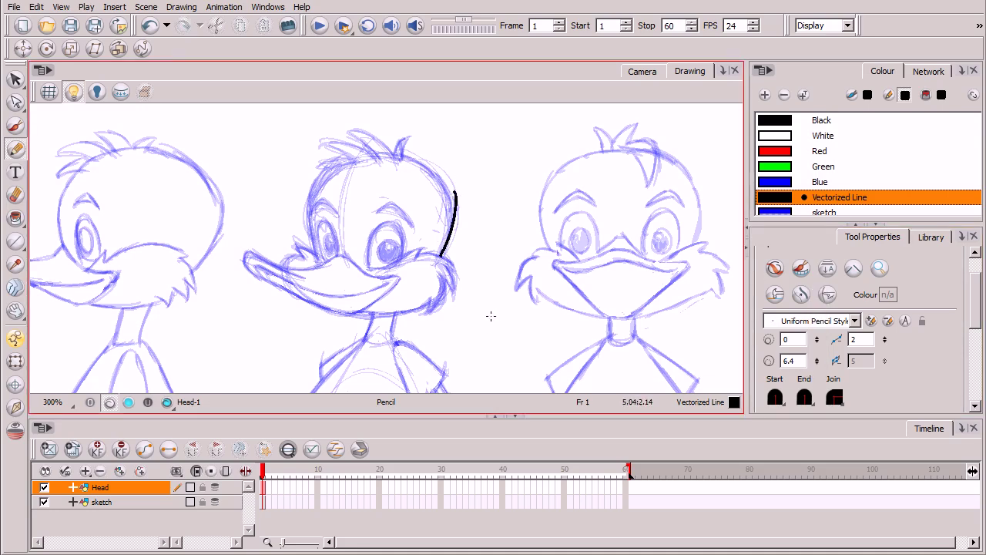
key("ctrl+z")
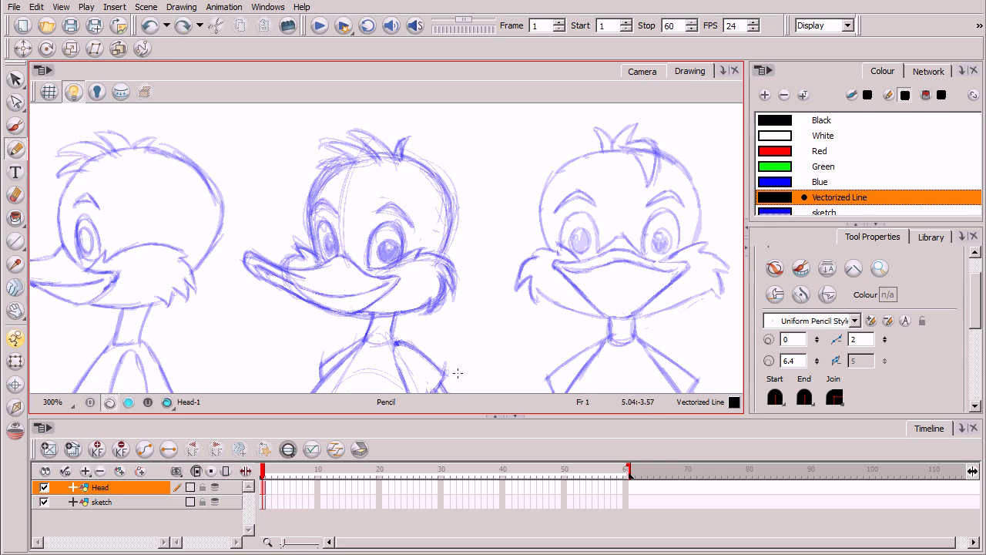
key("2")
key("2")
scroll(471, 226, "up", 2)
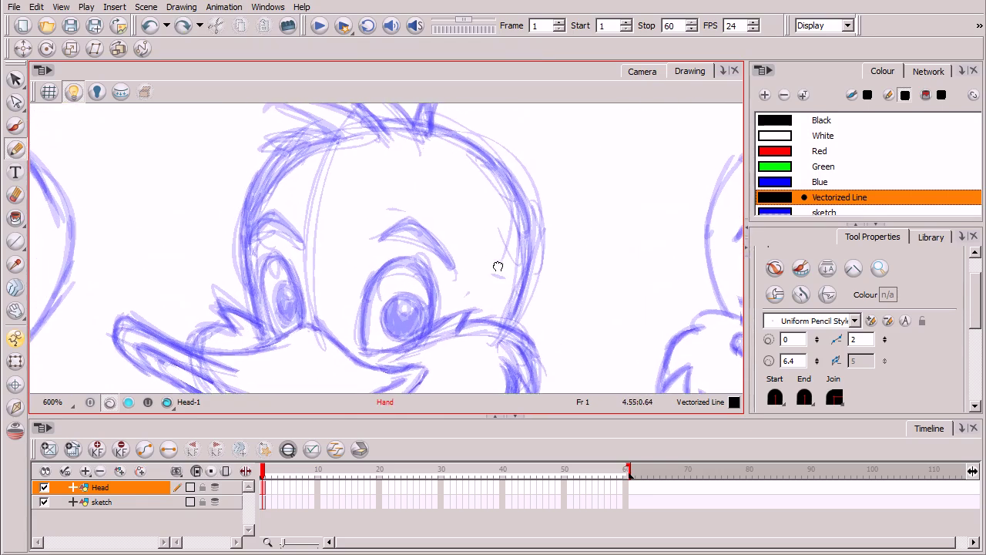
key("1")
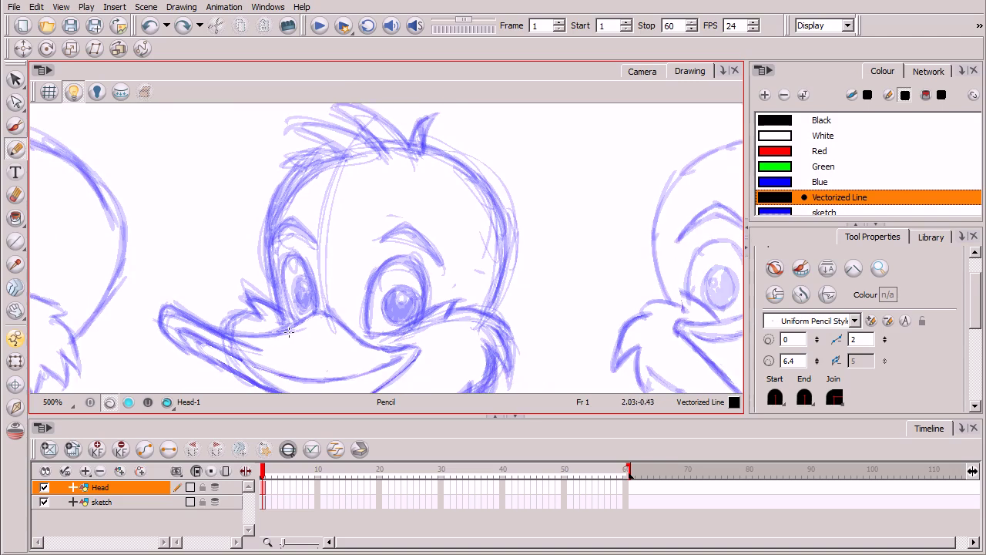
mouse_move(291, 336)
left_mouse_down()
mouse_move(274, 299)
mouse_move(267, 221)
mouse_move(312, 157)
mouse_move(379, 139)
mouse_move(429, 141)
mouse_move(488, 180)
mouse_move(507, 277)
mouse_move(462, 366)
mouse_move(425, 385)
mouse_move(355, 385)
mouse_move(291, 331)
left_mouse_up()
Delete surplus contour points on the outline's lower-left and lower-right to smooth it.
scroll(462, 335, "down", 2)
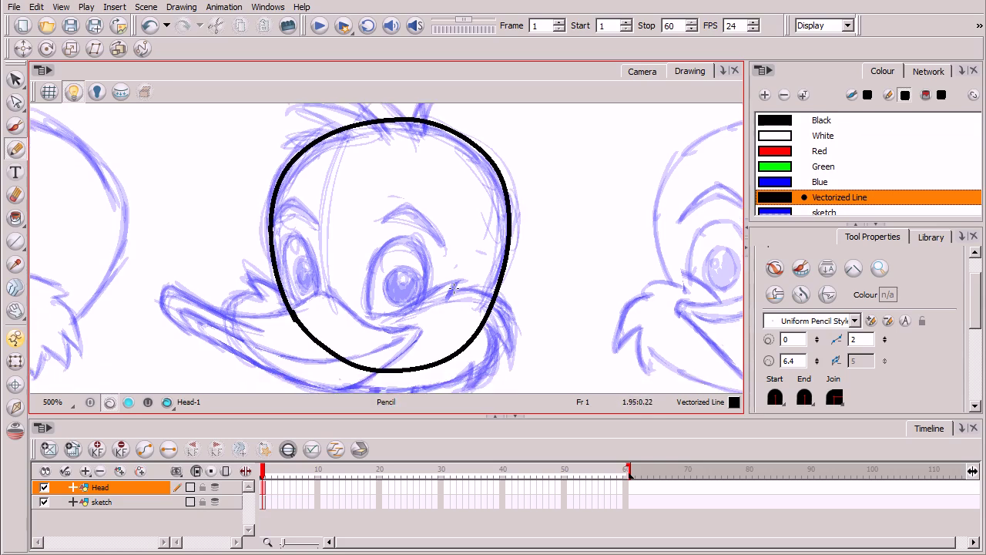
left_click(16, 102)
left_click(326, 349)
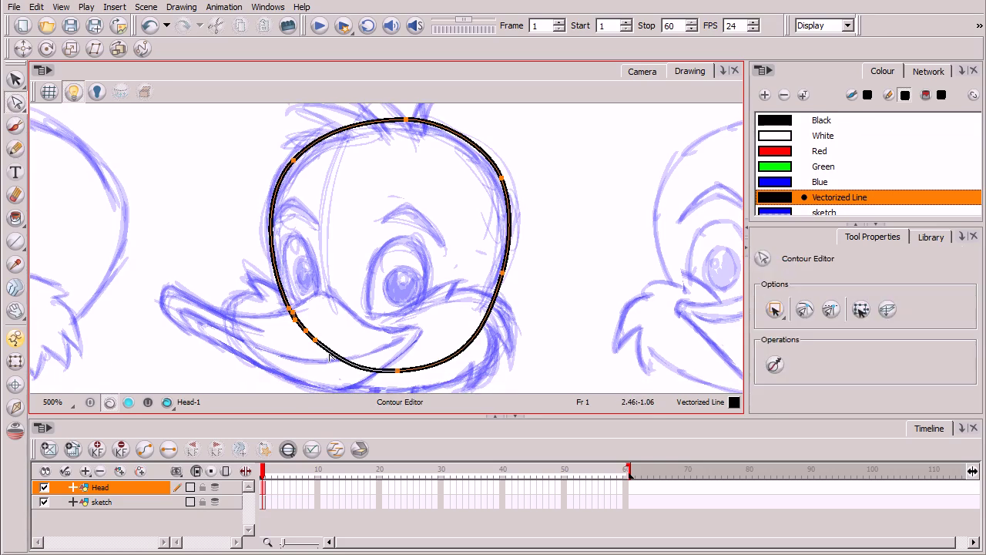
left_click_drag(330, 357, 297, 322)
key("Delete")
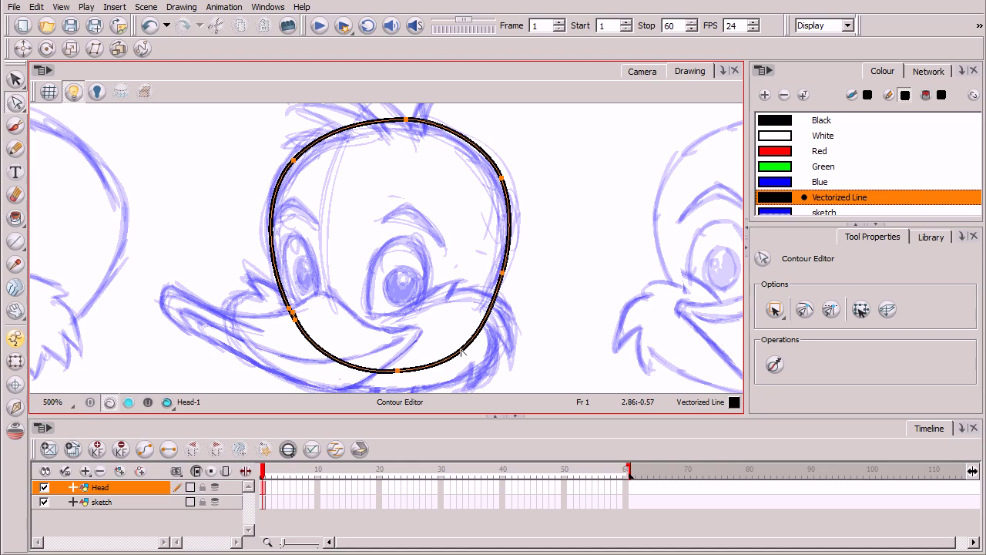
left_click_drag(461, 352, 489, 341)
key("Delete")
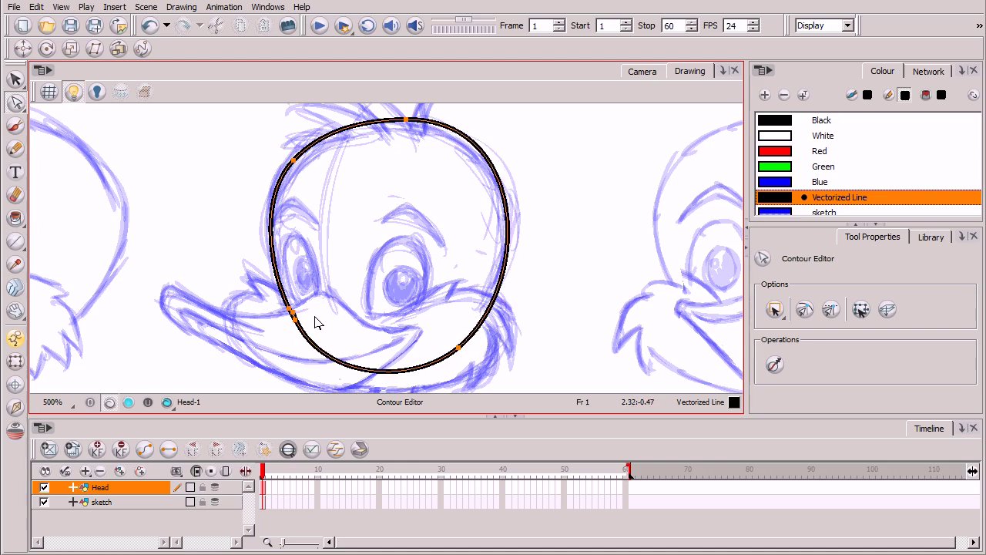
Draw three black pencil hair tufts arcing above the middle duck's head.
left_click(16, 148)
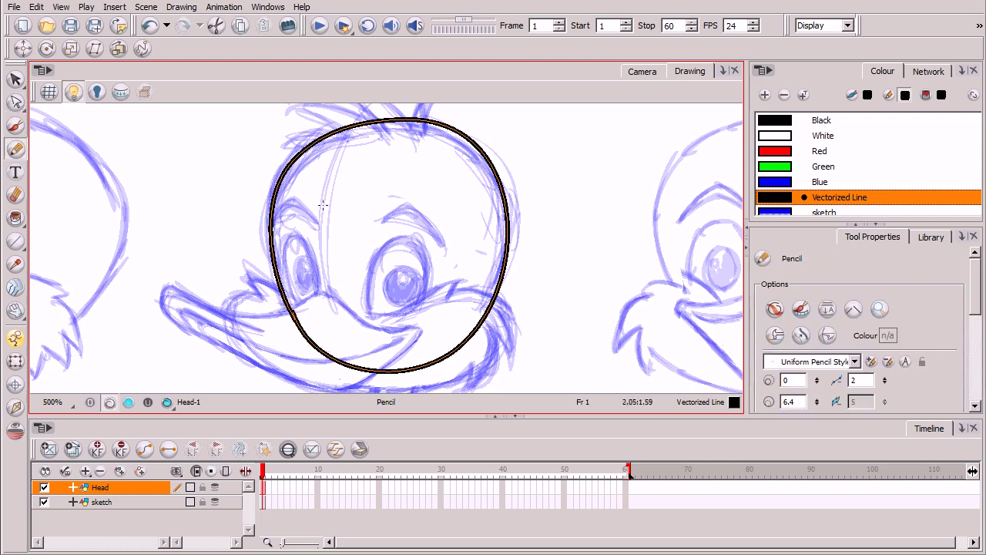
left_click_drag(455, 174, 431, 264)
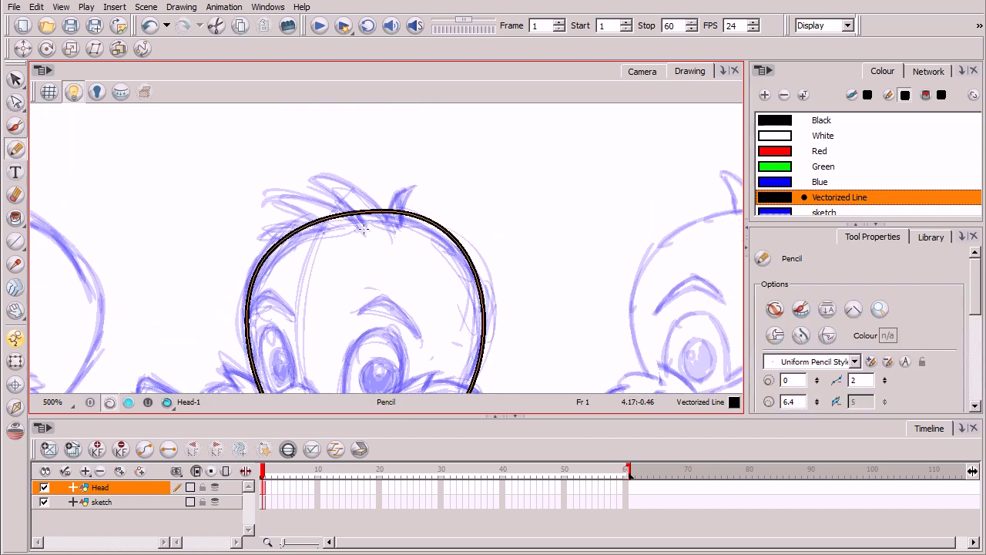
mouse_move(363, 228)
left_mouse_down()
mouse_move(312, 179)
mouse_move(364, 196)
mouse_move(397, 230)
mouse_move(429, 175)
left_mouse_up()
left_click_drag(403, 228, 422, 167)
mouse_move(324, 229)
left_mouse_down()
mouse_move(272, 194)
mouse_move(321, 202)
mouse_move(358, 230)
left_mouse_up()
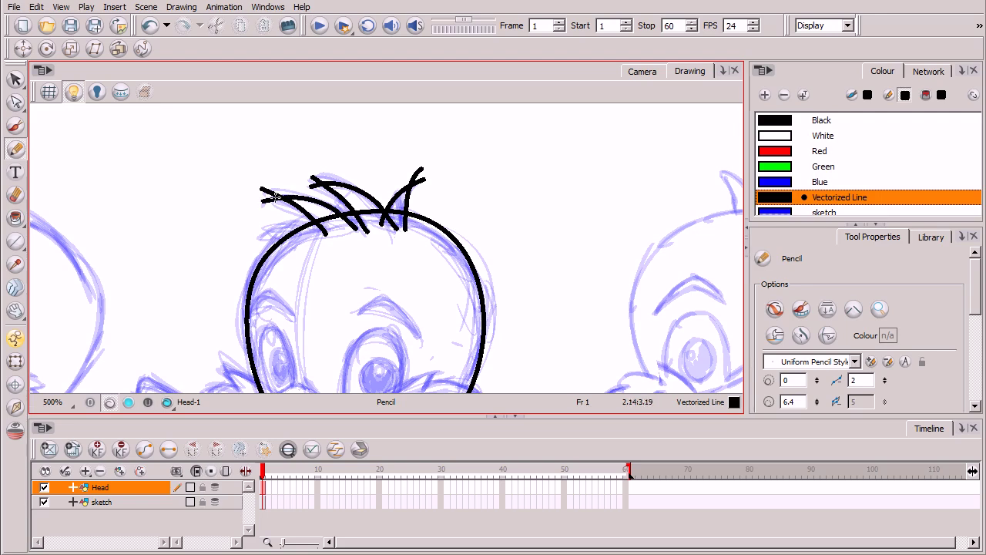
mouse_move(467, 331)
left_mouse_down()
mouse_move(530, 236)
mouse_move(524, 248)
left_mouse_up()
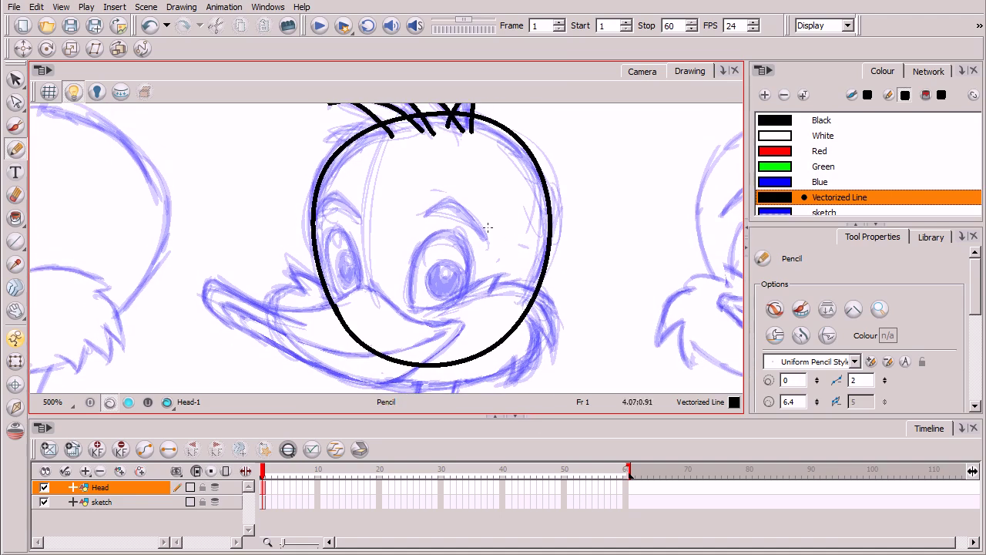
left_click_drag(473, 163, 462, 197)
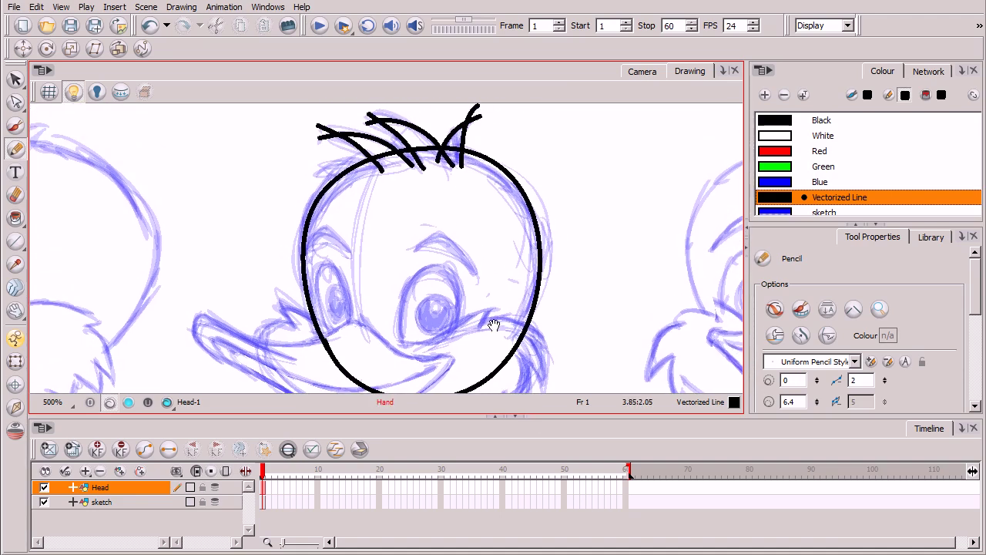
left_click_drag(487, 326, 501, 257)
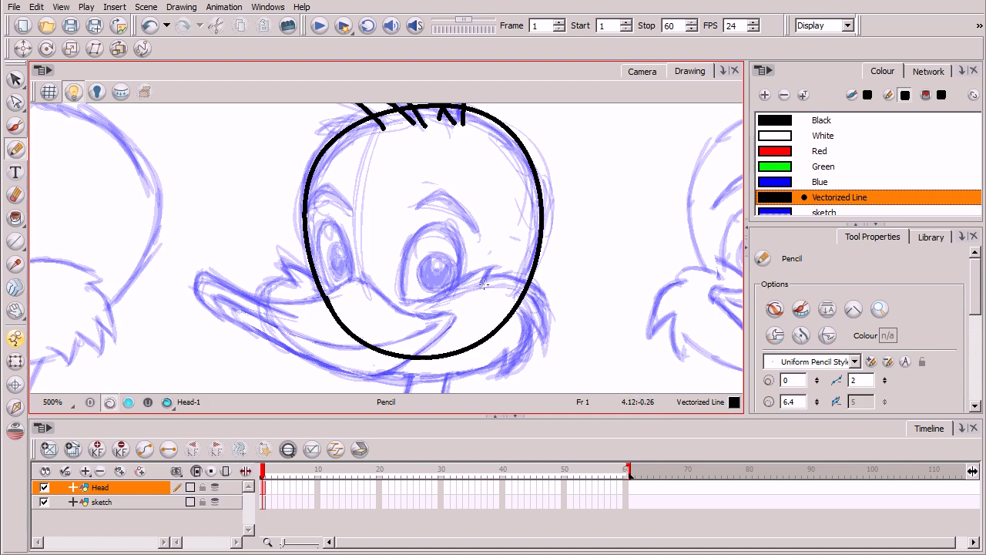
Add a new drawing layer above Head and name it Cheeks.
left_click(121, 471)
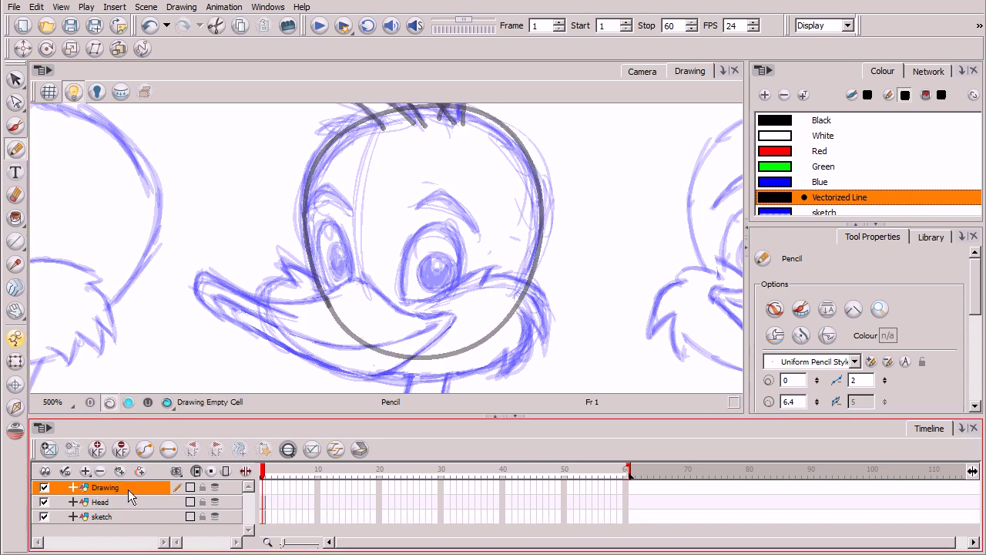
double_click(107, 487)
type("Cheeks")
key("Return")
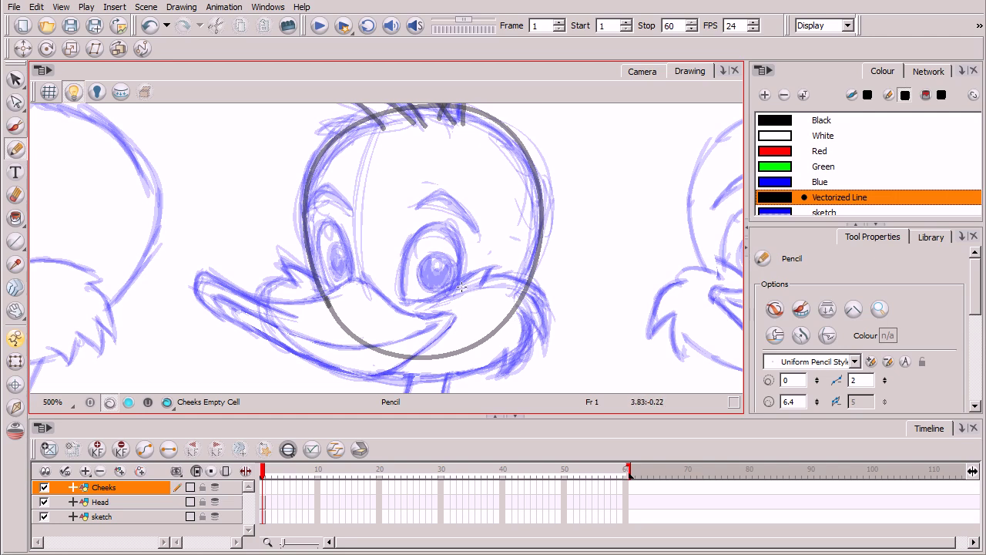
Trace the upper beak line and the left and right cheek curves in drawing Cheeks-1.
scroll(464, 297, "up", 1)
scroll(400, 306, "up", 1)
mouse_move(376, 333)
left_mouse_down()
mouse_move(347, 255)
mouse_move(276, 228)
left_mouse_up()
mouse_move(203, 223)
left_mouse_down()
mouse_move(155, 181)
mouse_move(183, 181)
mouse_move(348, 239)
mouse_move(404, 231)
mouse_move(524, 185)
left_mouse_up()
left_click_drag(494, 223, 523, 177)
mouse_move(488, 209)
left_mouse_down()
mouse_move(553, 202)
mouse_move(590, 225)
mouse_move(605, 256)
left_mouse_up()
mouse_move(561, 231)
left_mouse_down()
mouse_move(609, 264)
mouse_move(589, 246)
mouse_move(593, 327)
left_mouse_up()
mouse_move(556, 252)
left_mouse_down()
mouse_move(593, 287)
mouse_move(603, 322)
left_mouse_up()
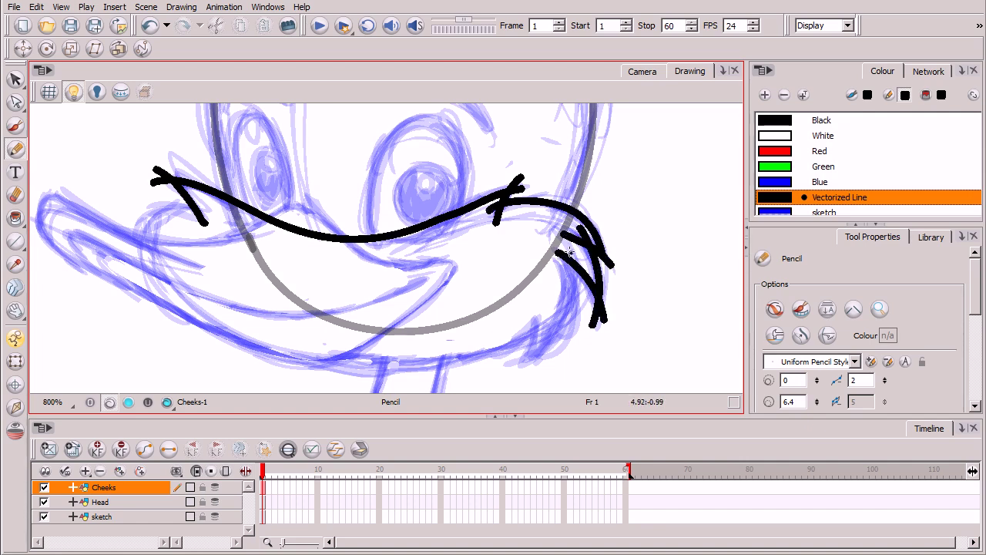
mouse_move(571, 257)
left_mouse_down()
mouse_move(565, 325)
mouse_move(535, 363)
mouse_move(513, 369)
mouse_move(535, 314)
left_mouse_up()
mouse_move(215, 217)
left_mouse_down()
mouse_move(178, 204)
mouse_move(154, 214)
mouse_move(144, 259)
mouse_move(183, 314)
mouse_move(246, 347)
mouse_move(326, 366)
mouse_move(418, 371)
mouse_move(485, 354)
mouse_move(555, 304)
left_mouse_up()
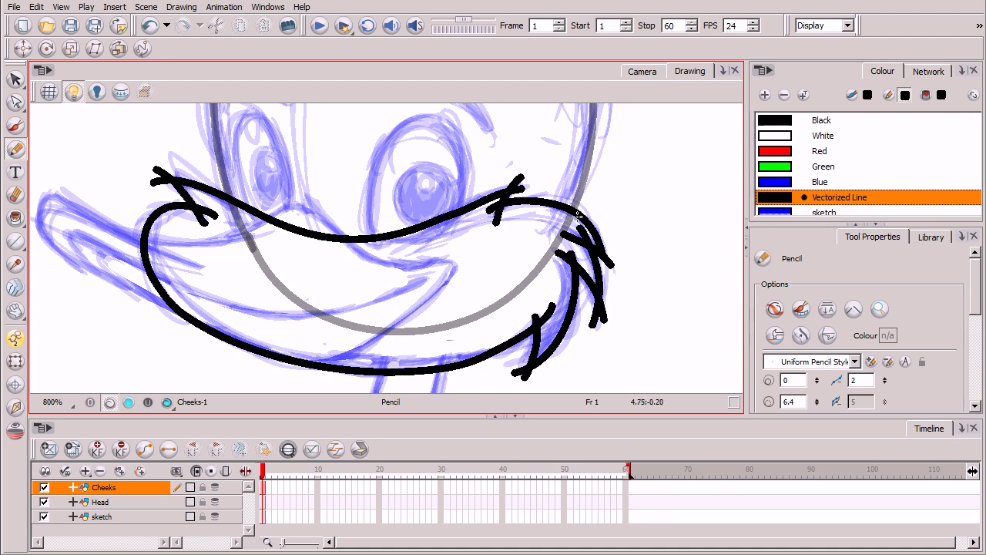
With the Contour Editor, reshape the lower cheek line's bottom and ends, adding a control point.
left_click(15, 102)
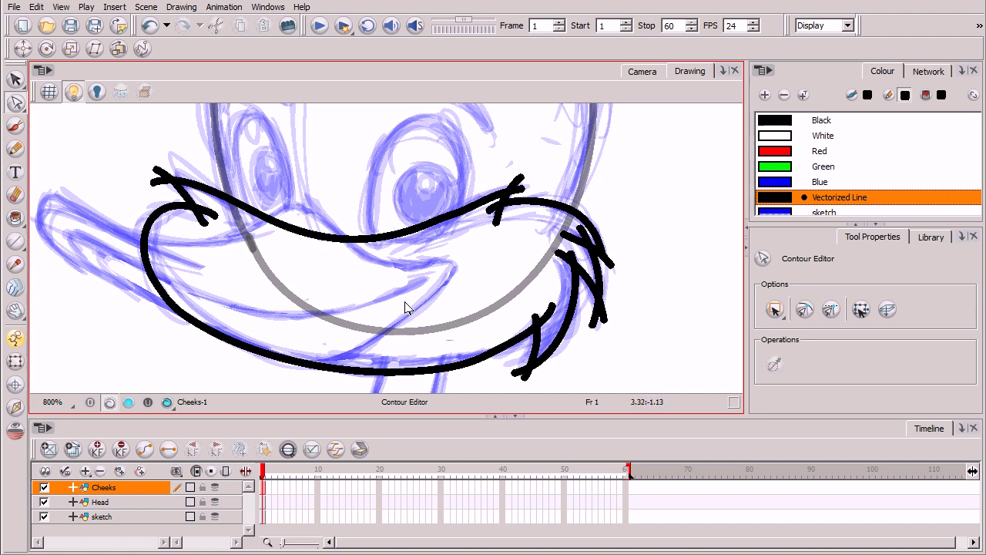
left_click(513, 349)
left_click_drag(512, 350, 501, 370)
left_click_drag(403, 383, 405, 367)
left_click(491, 357)
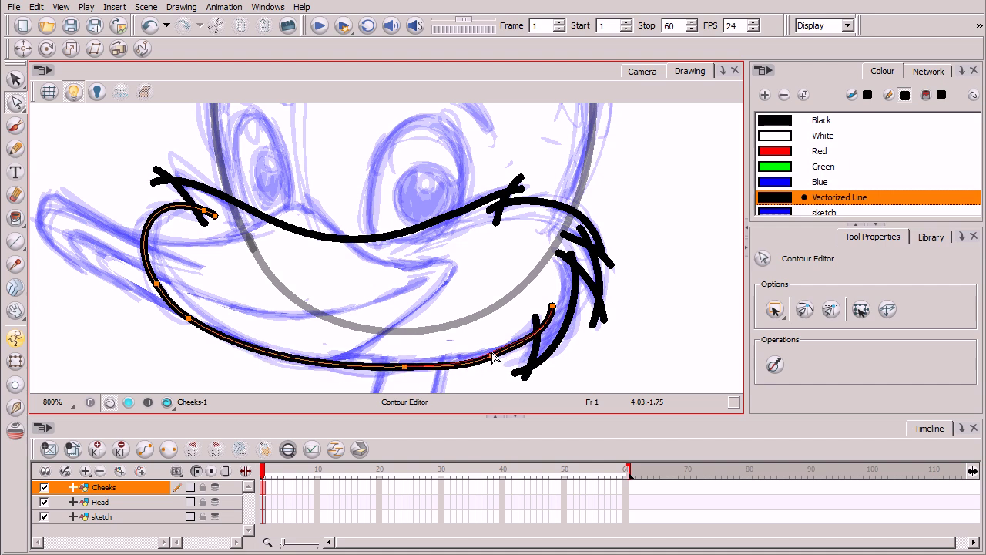
left_click_drag(190, 322, 192, 318)
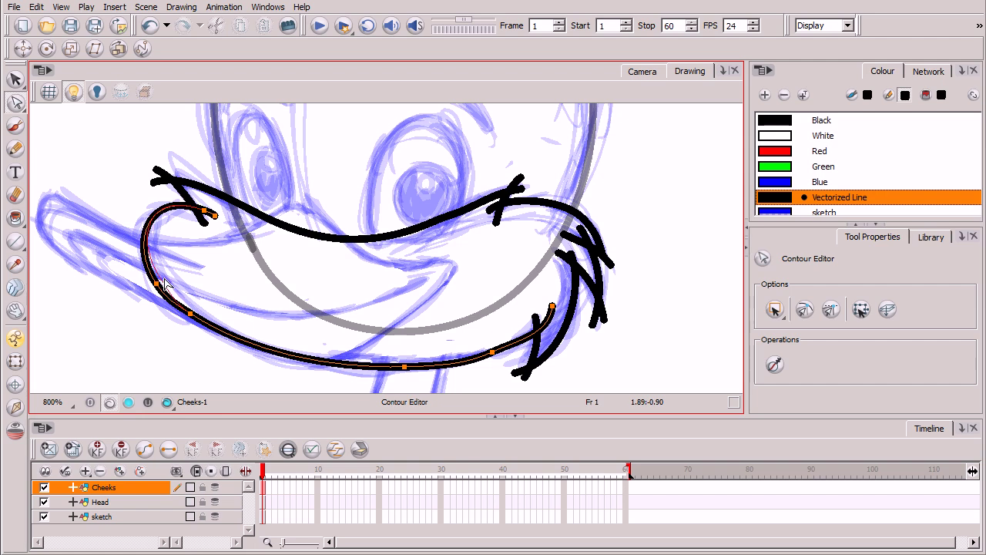
left_click_drag(165, 284, 171, 278)
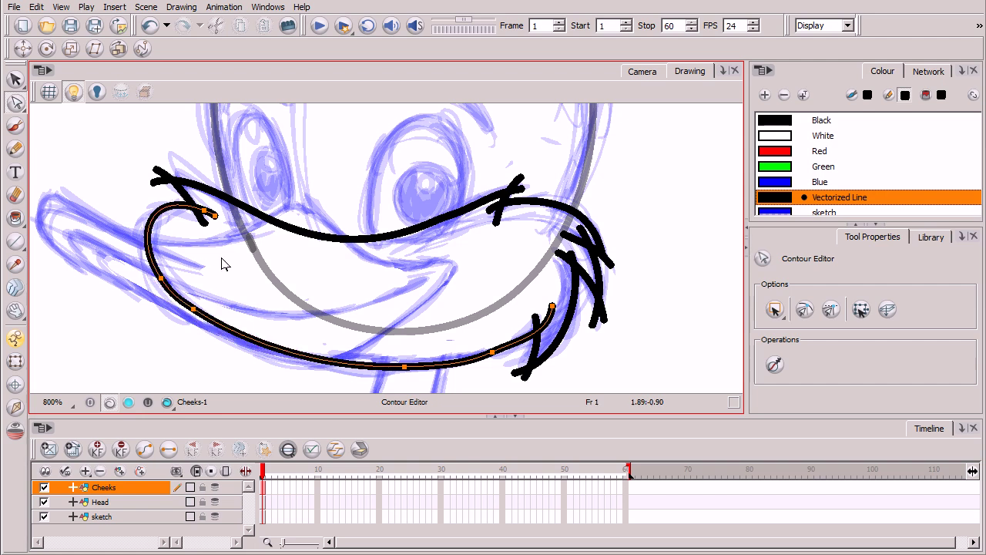
left_click_drag(551, 315, 553, 301)
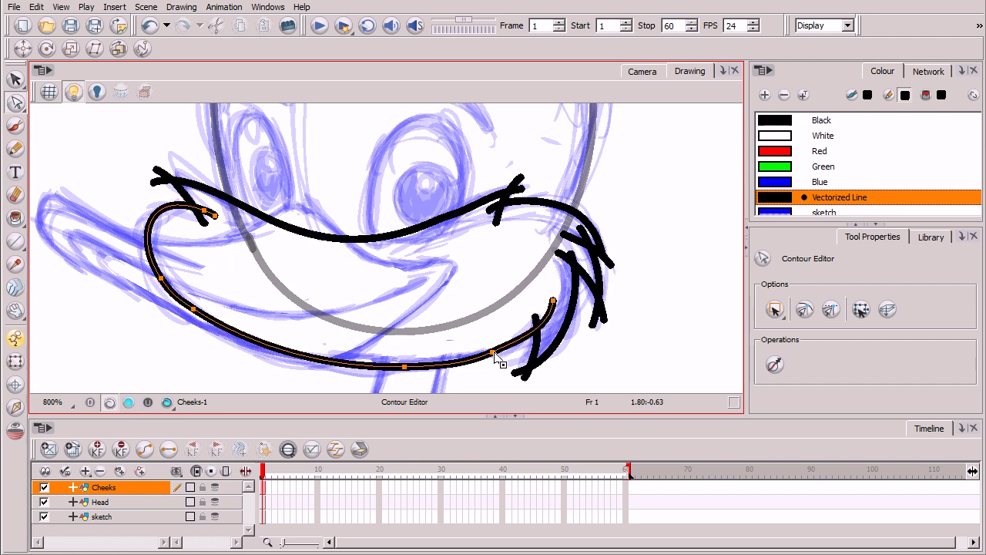
Delete the surplus control point and lift the bottom cheek curve into a smoother sweep.
left_click_drag(493, 353, 494, 355)
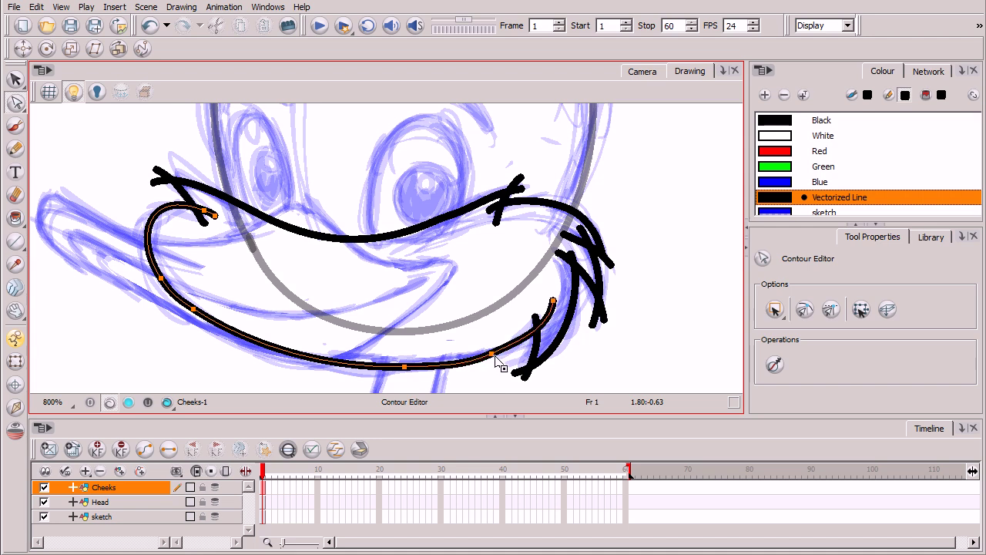
left_click(493, 355)
key("Delete")
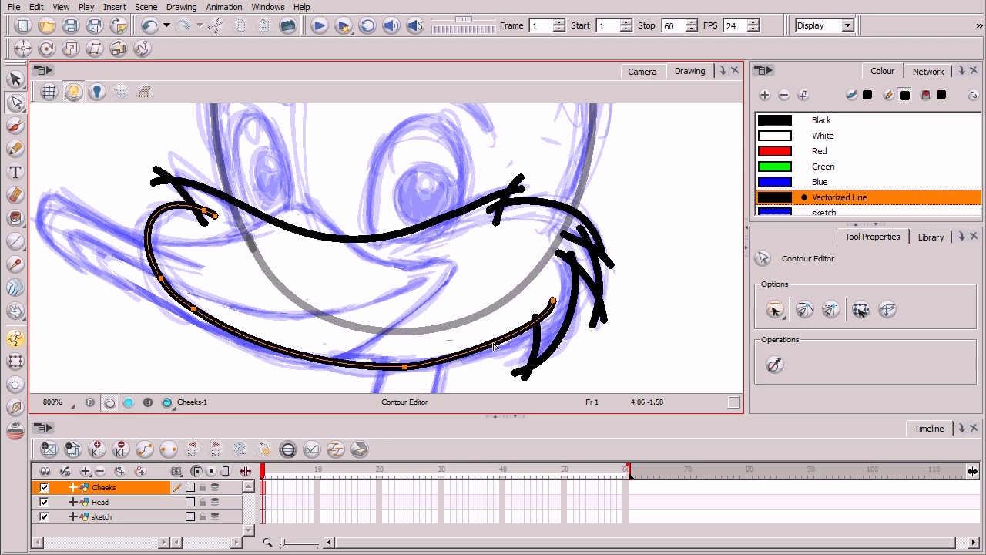
left_click_drag(492, 347, 506, 357)
left_click_drag(384, 375, 389, 370)
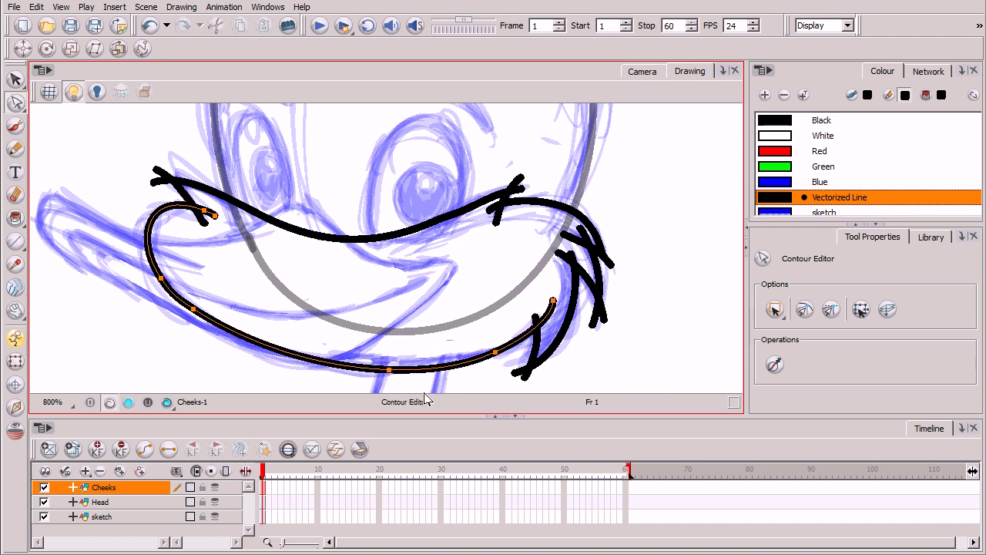
scroll(567, 275, "down", 2)
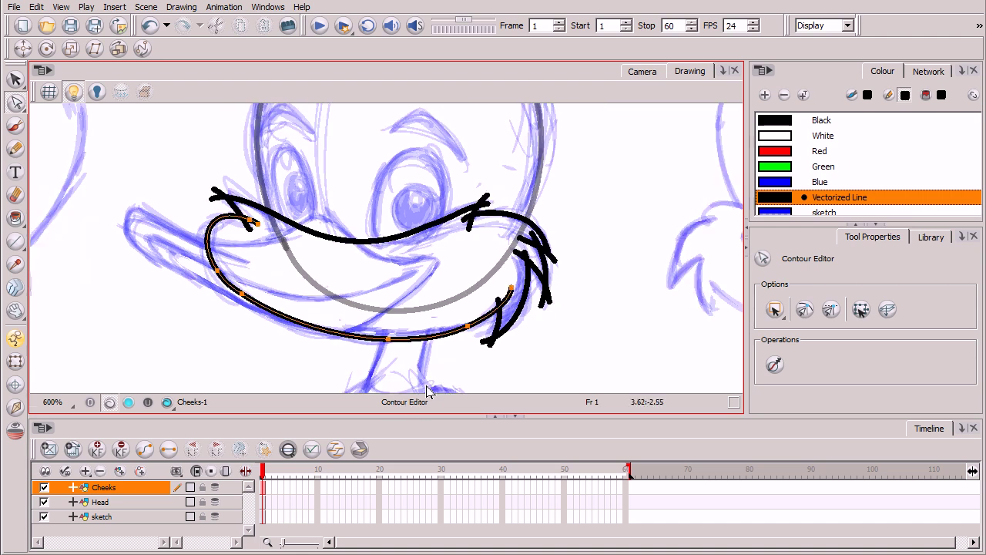
scroll(213, 218, "down", 2)
key("space")
left_click_drag(538, 265, 533, 295)
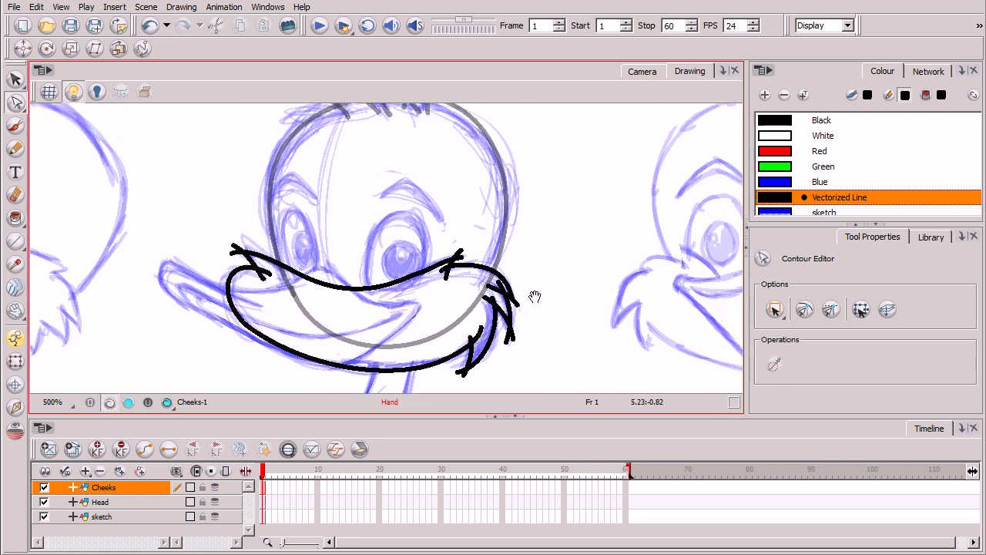
Add a new drawing layer above Head and name it Eyes.
left_click(129, 501)
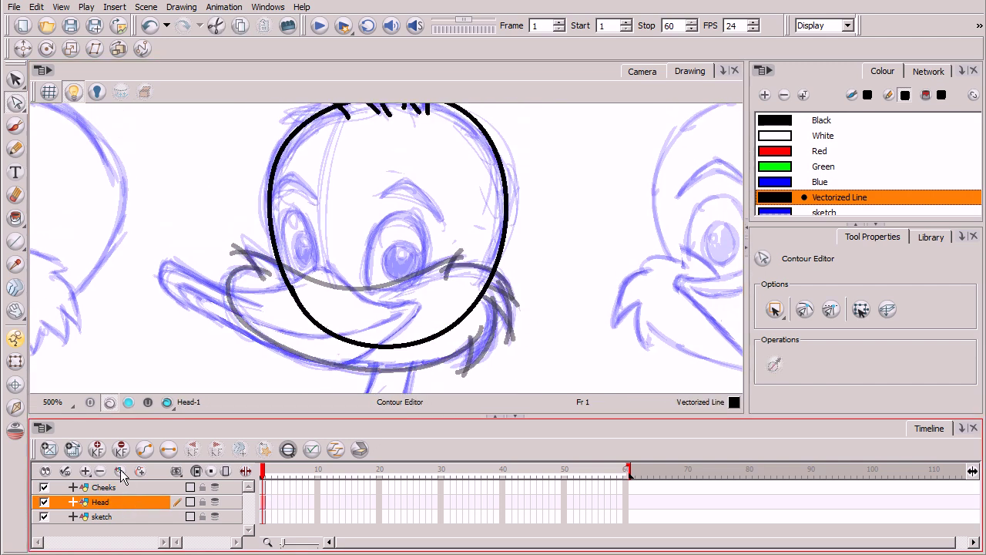
left_click(122, 470)
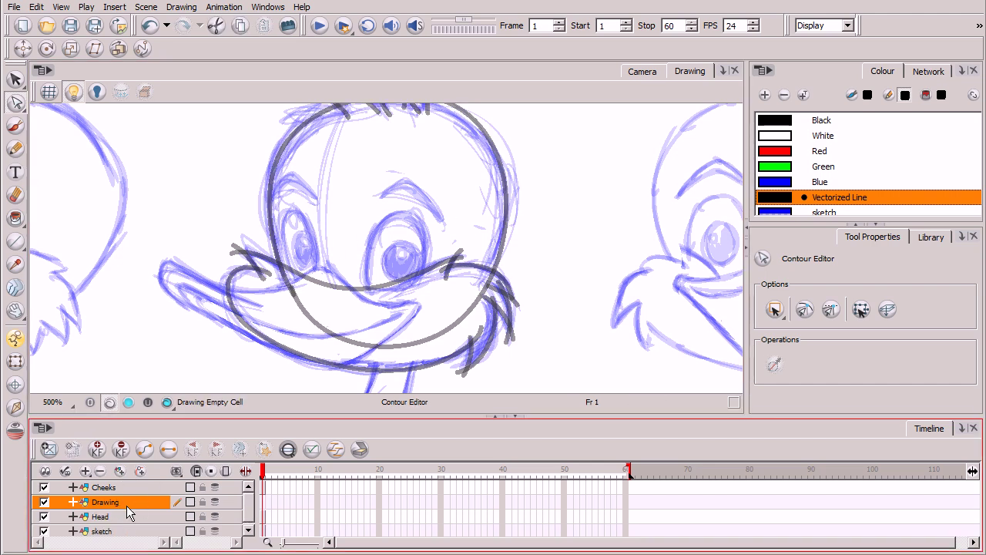
double_click(109, 503)
type("Eyes")
key("Return")
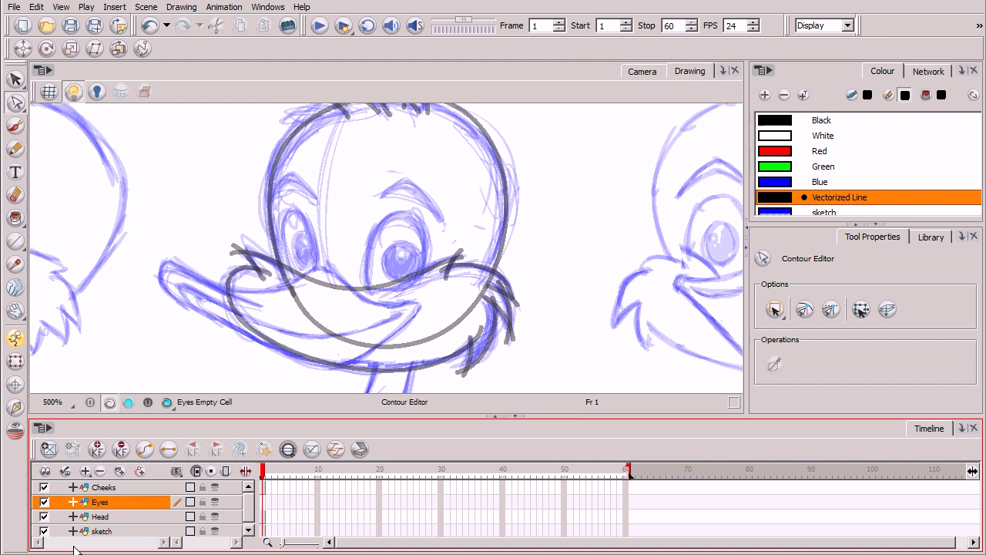
Trace black pencil outlines of the duck's right and left eyes on the Eyes layer.
left_click(15, 147)
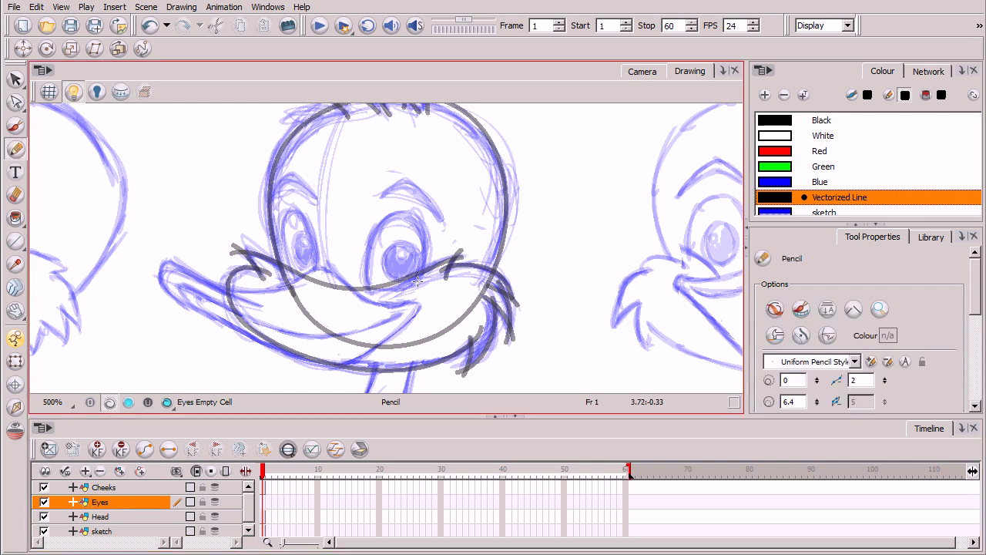
key("2")
key("2")
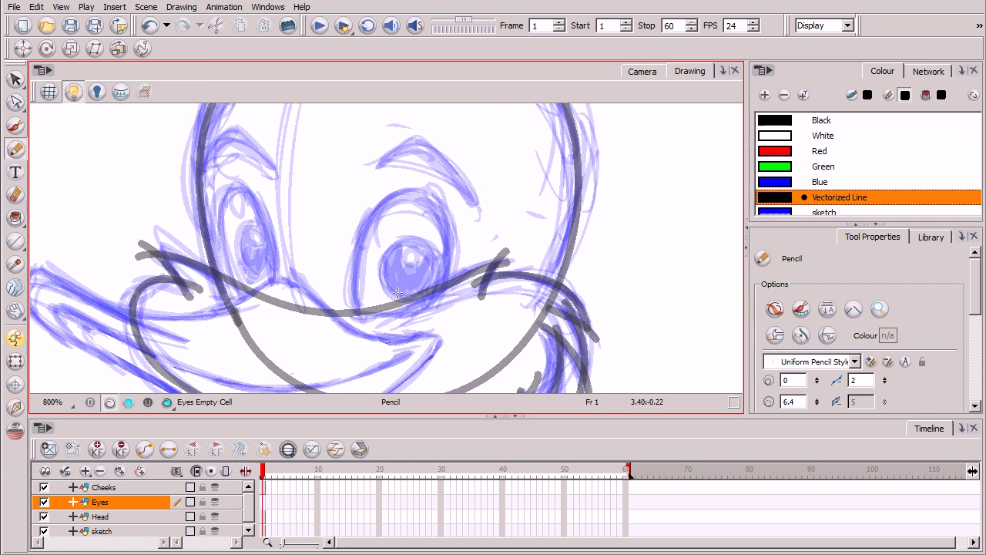
mouse_move(357, 319)
left_mouse_down()
mouse_move(366, 224)
mouse_move(381, 203)
mouse_move(420, 184)
mouse_move(442, 193)
mouse_move(453, 219)
mouse_move(439, 322)
left_mouse_up()
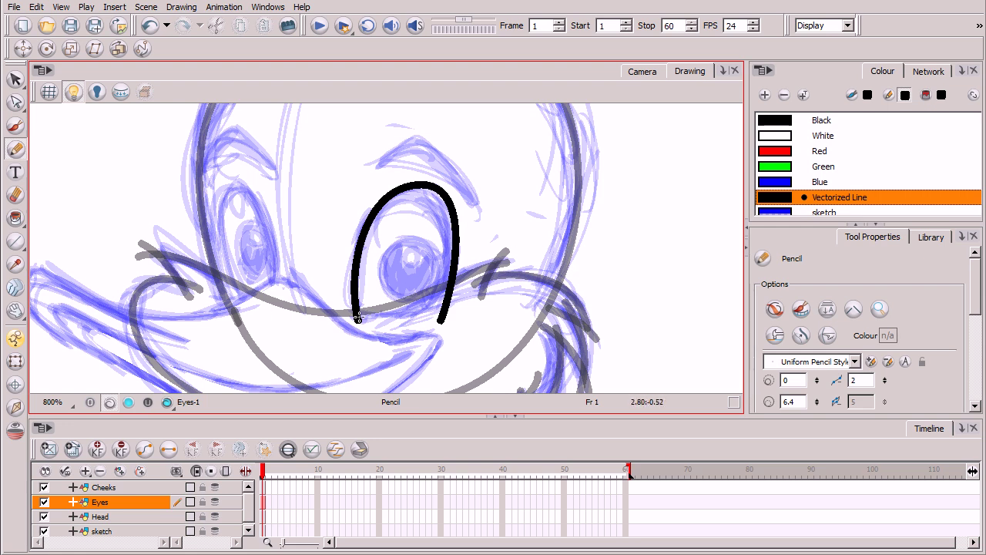
mouse_move(346, 302)
left_mouse_down()
mouse_move(399, 312)
mouse_move(464, 298)
left_mouse_up()
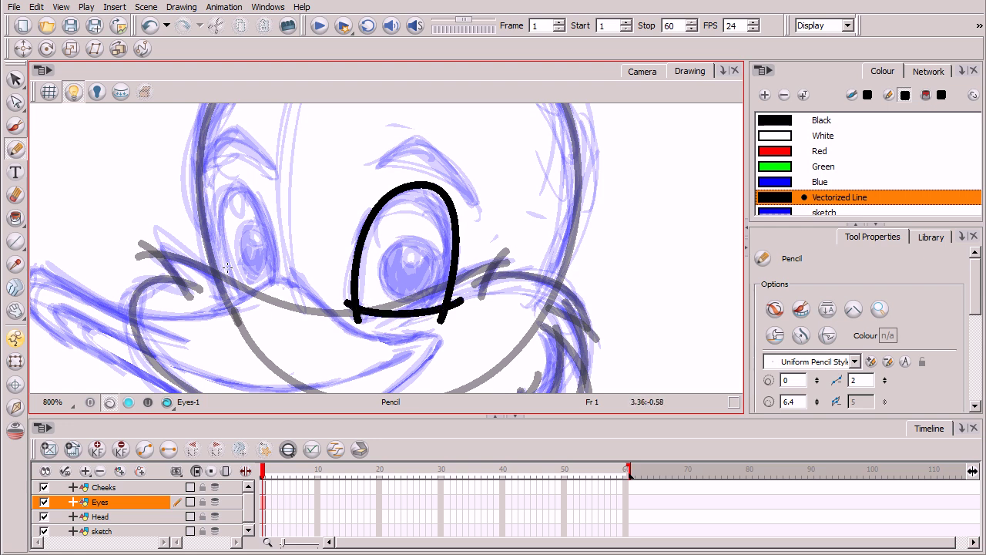
mouse_move(239, 292)
left_mouse_down()
mouse_move(218, 225)
mouse_move(222, 190)
mouse_move(243, 182)
mouse_move(263, 204)
mouse_move(283, 291)
left_mouse_up()
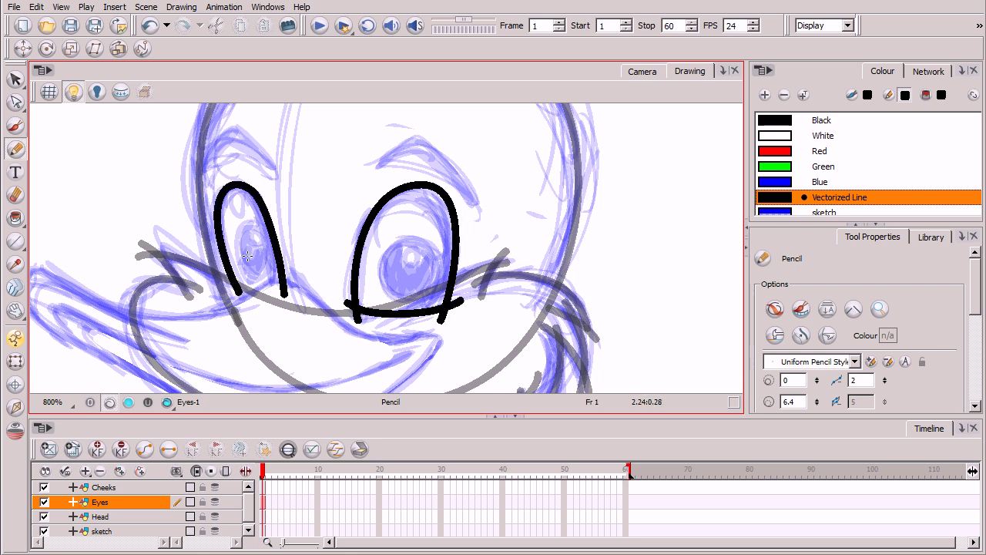
left_click_drag(222, 282, 294, 275)
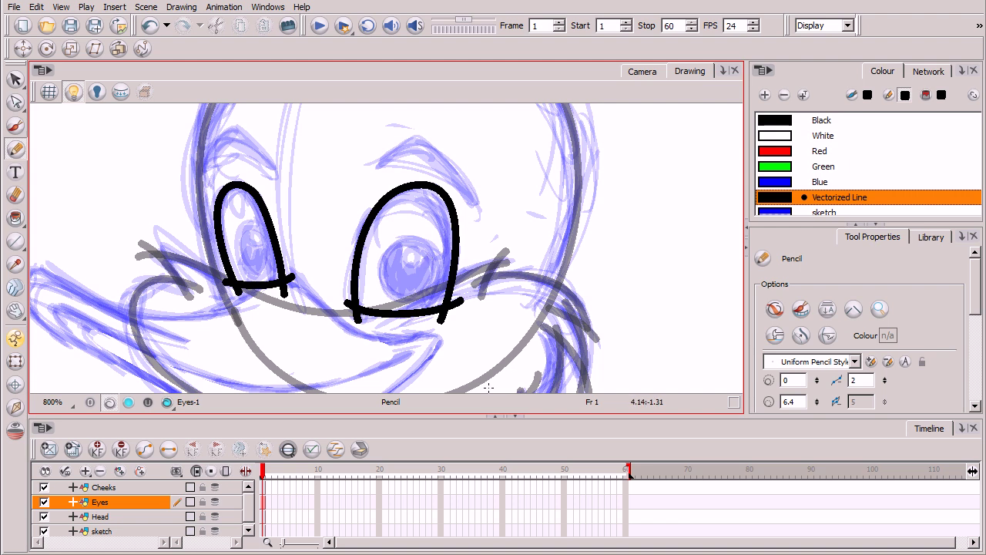
scroll(488, 387, "down", 5)
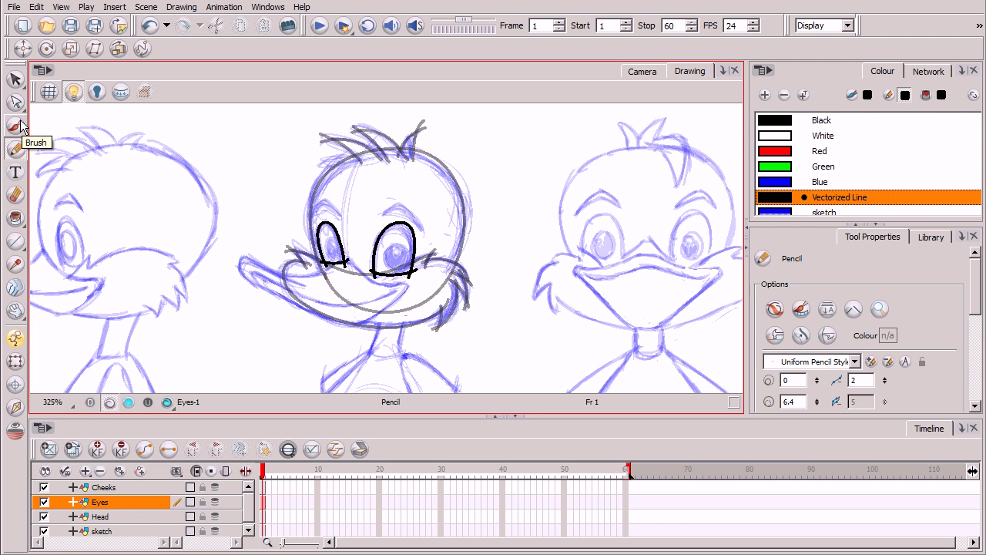
left_click(15, 79)
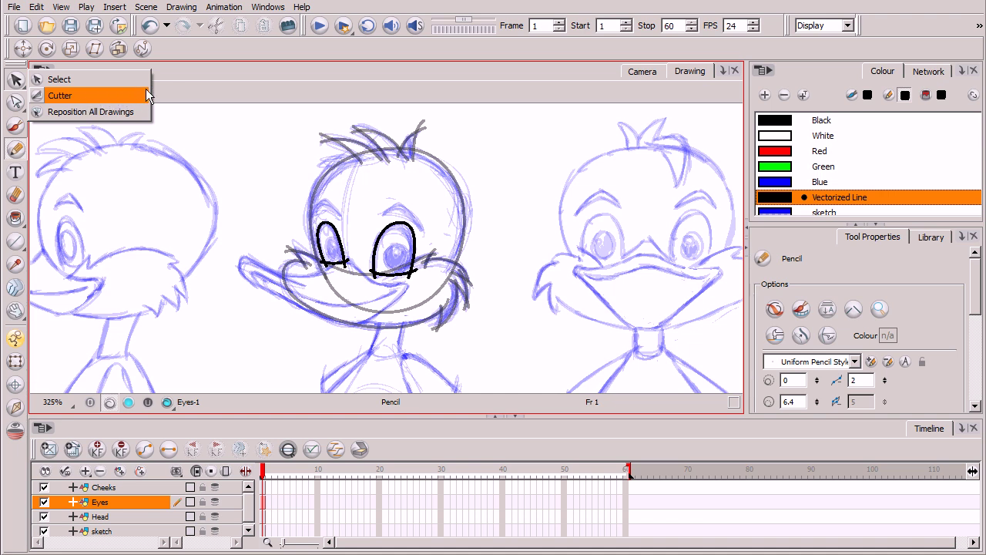
left_click(273, 215)
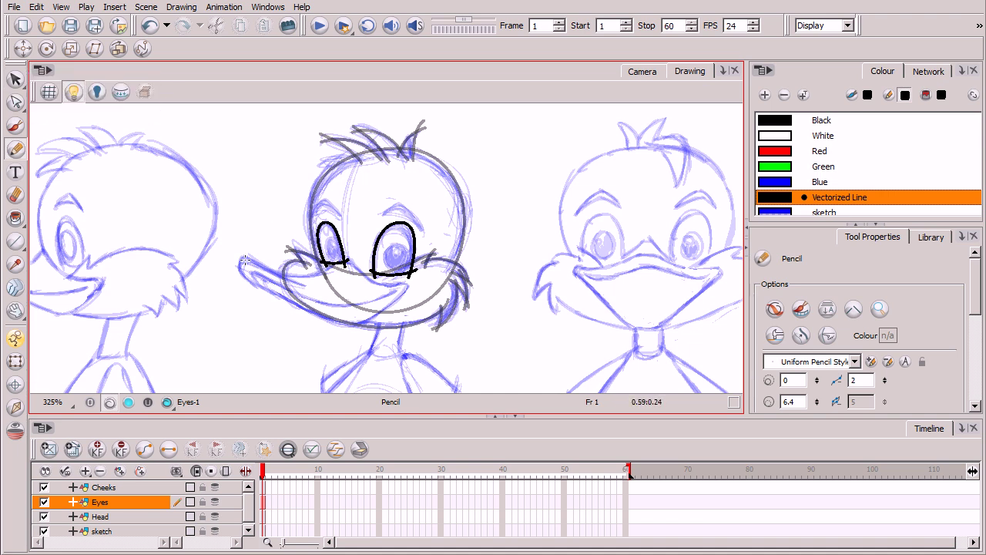